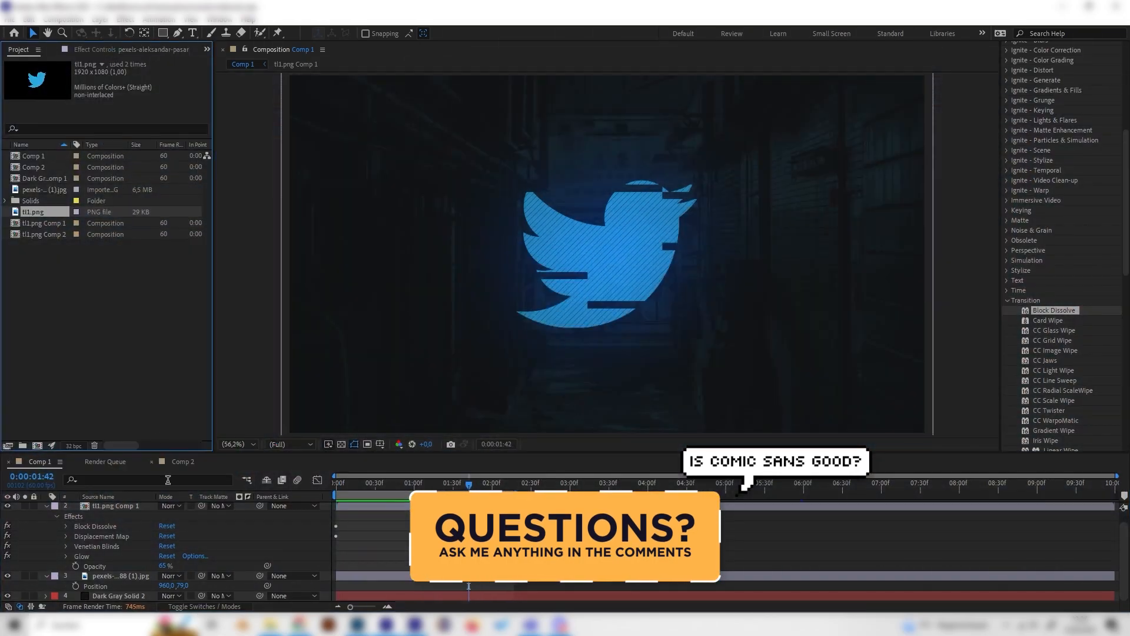
Step: Open Comp 2 and add the tl1.png logo as the topmost layer above the background photo
click(183, 463)
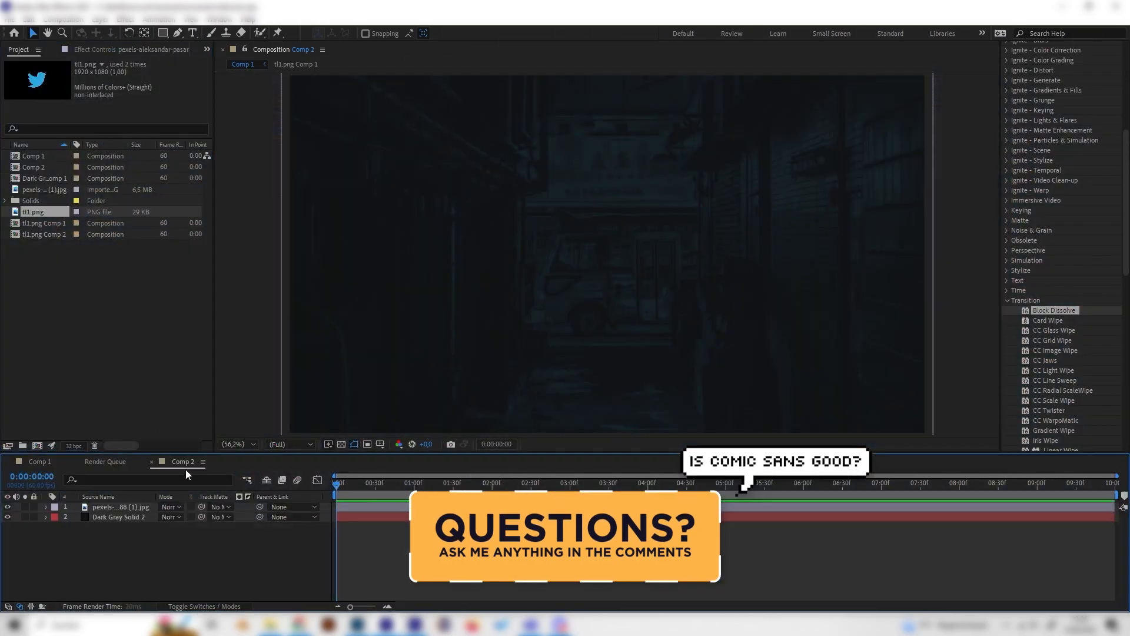
click(376, 484)
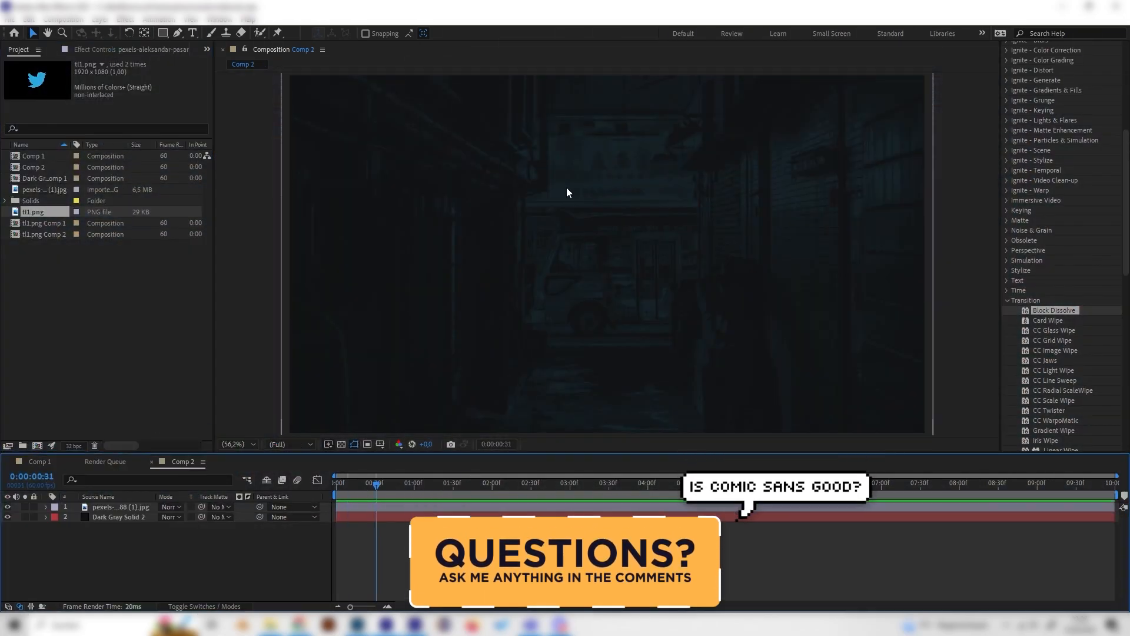
drag(445, 474, 428, 399)
drag(395, 481, 380, 499)
drag(48, 210, 122, 505)
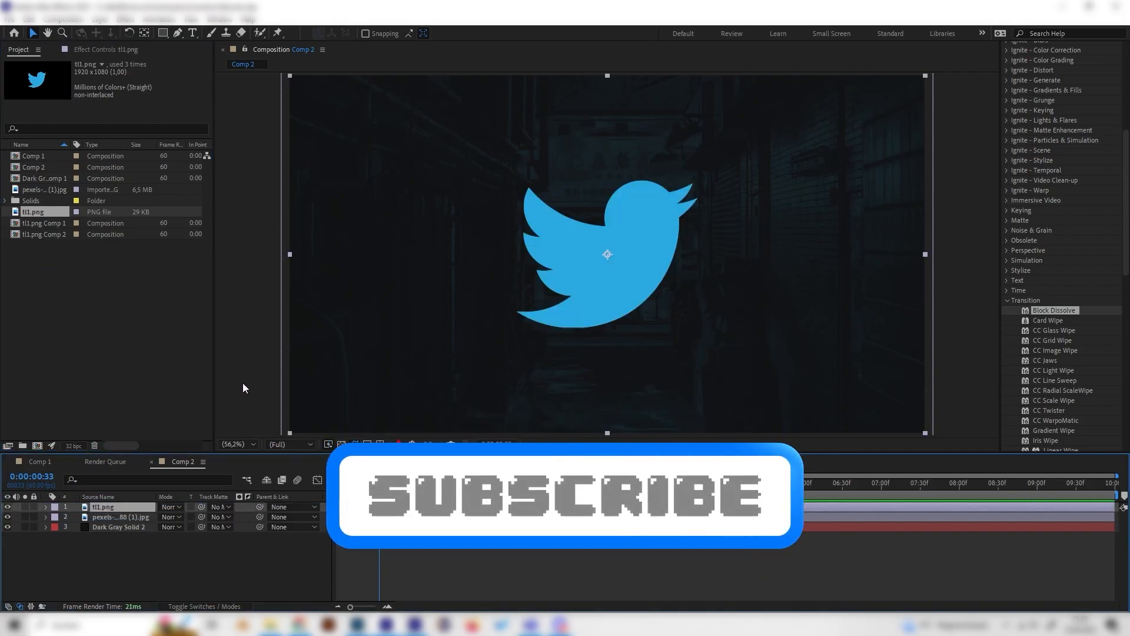
Step: Try a different scale on the tl1.png logo layer and undo the change
key(s)
drag(191, 516, 219, 516)
key(ctrl+z)
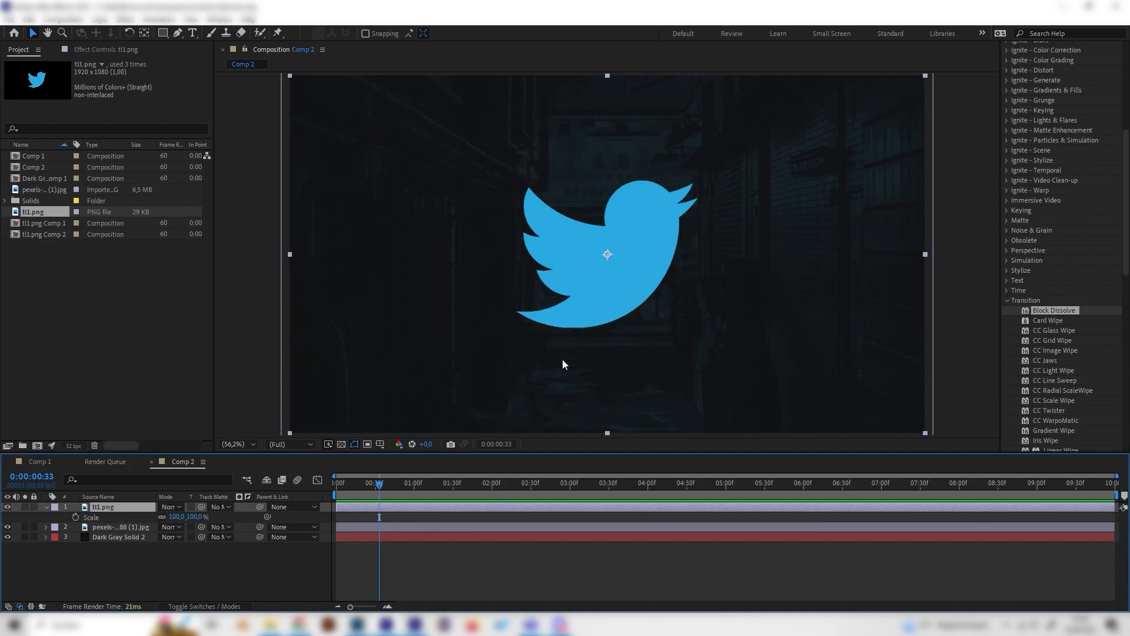
Step: Pre-compose the tl1.png layer, moving all attributes into the new composition
right_click(122, 507)
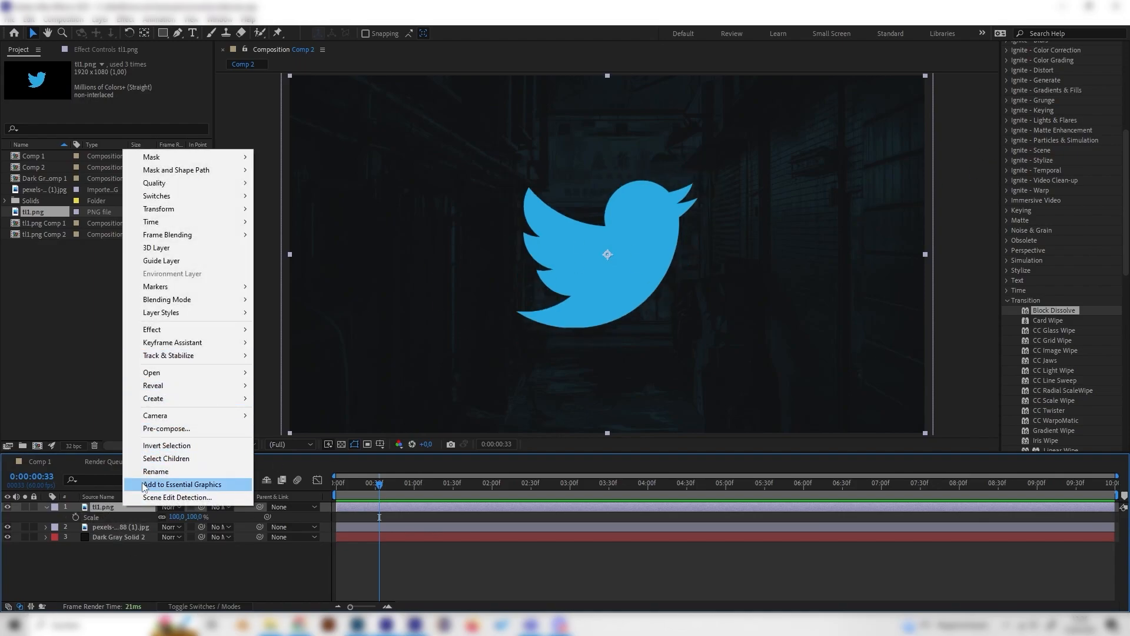
click(177, 428)
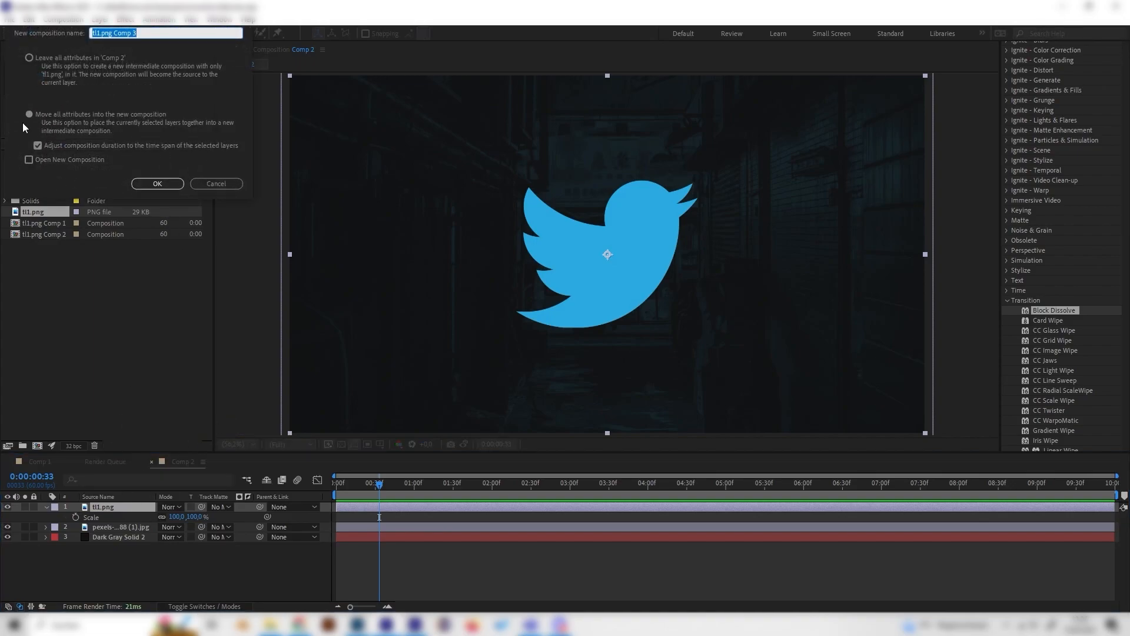
click(30, 58)
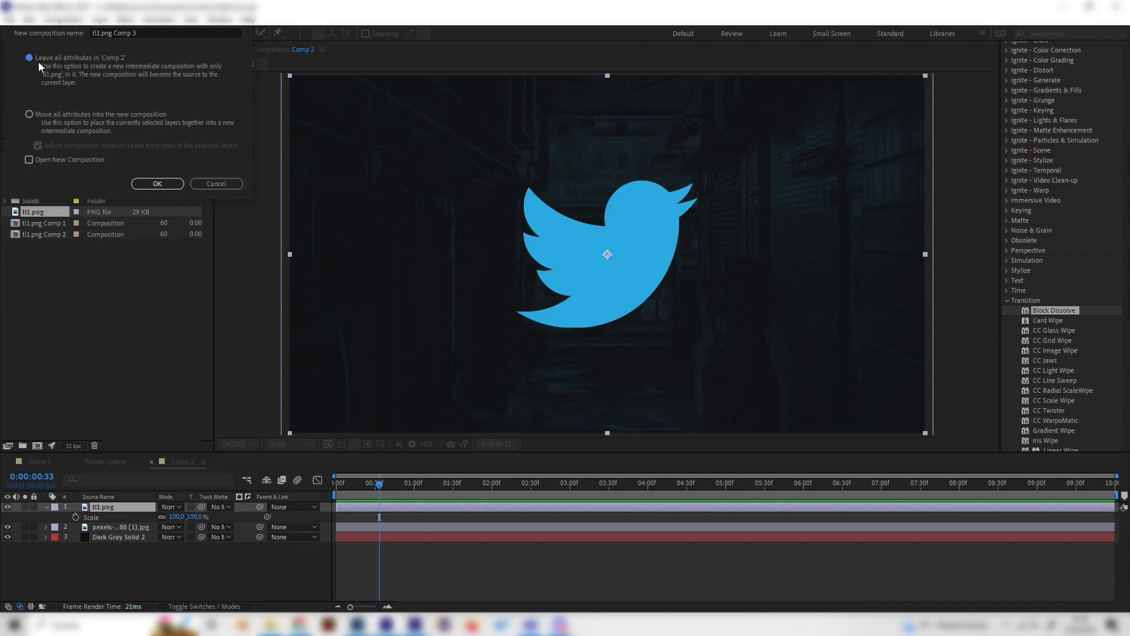
click(29, 113)
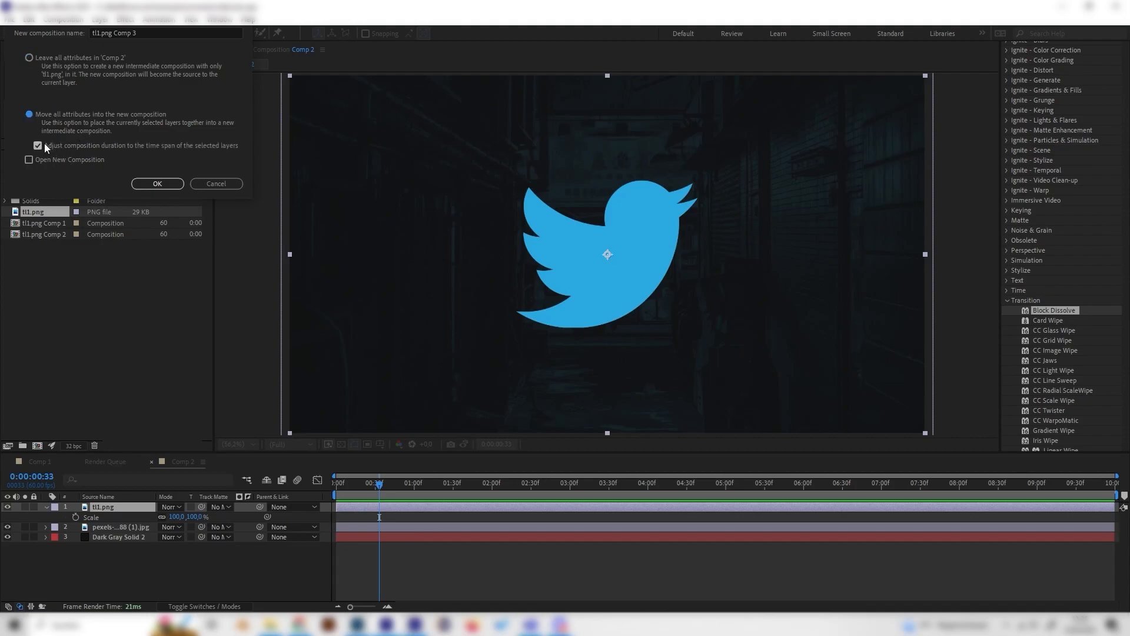
click(148, 184)
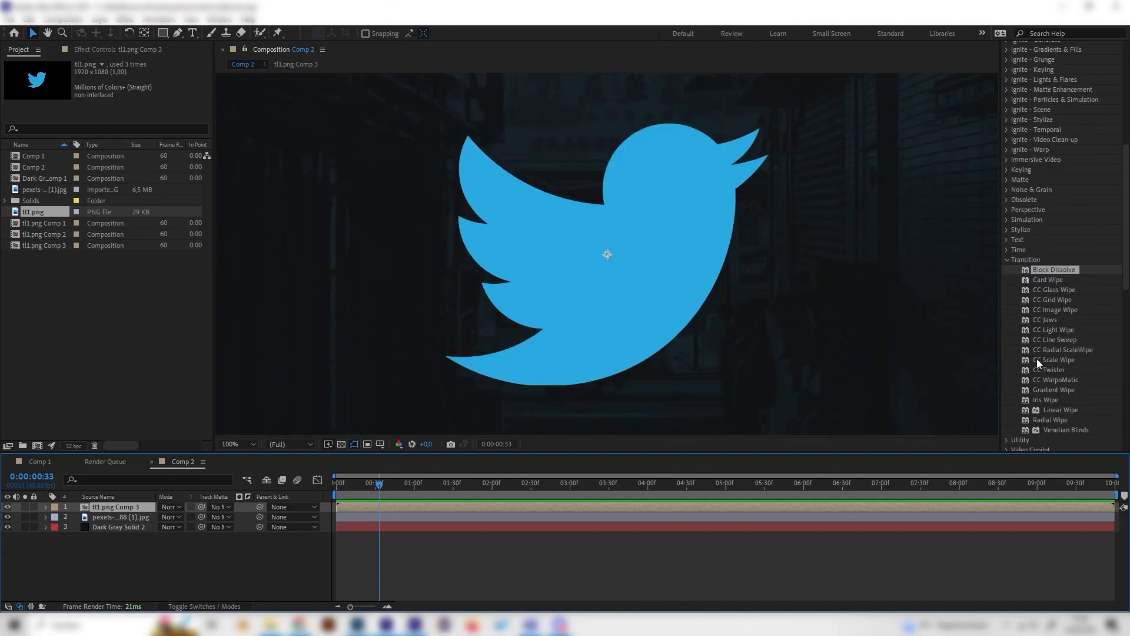
Step: Apply the Block Dissolve transition to the pre-composed logo layer and turn off its Soft Edges option
key(comma)
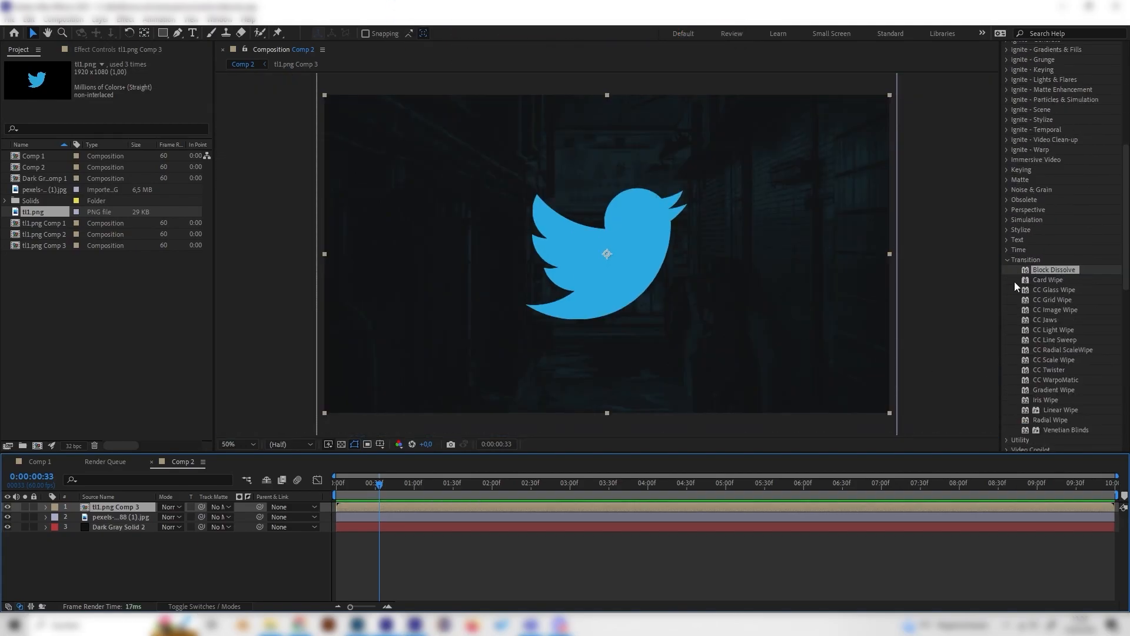
drag(1051, 270, 131, 510)
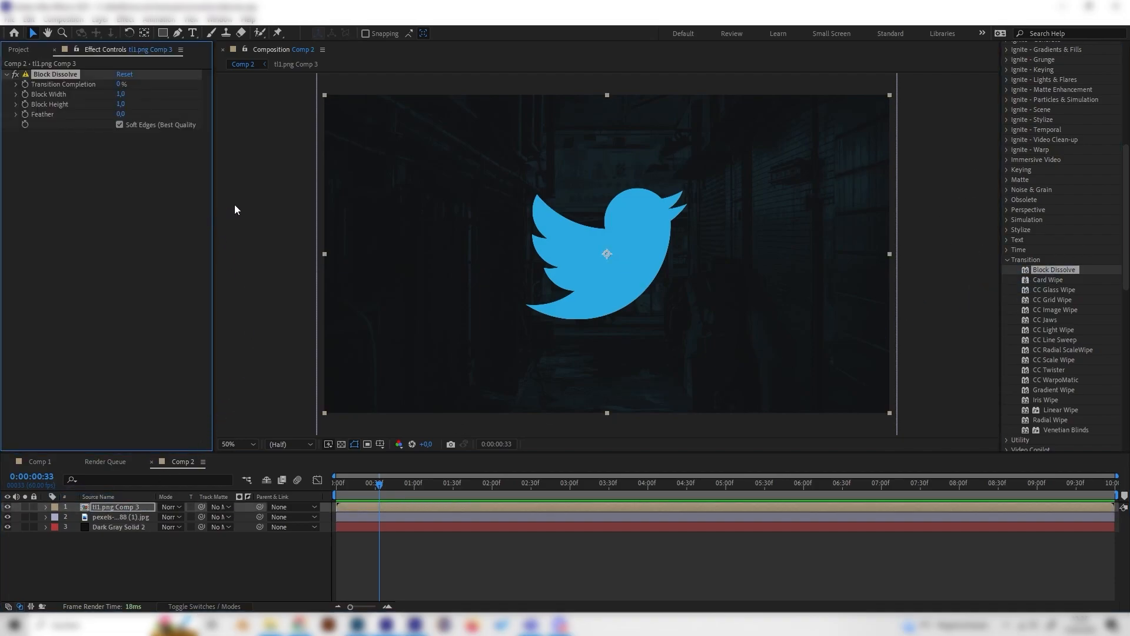
click(116, 125)
Step: Set Block Dissolve's Transition Completion to 100% at 0:00:00:00 and add its first keyframe there
drag(374, 482, 344, 489)
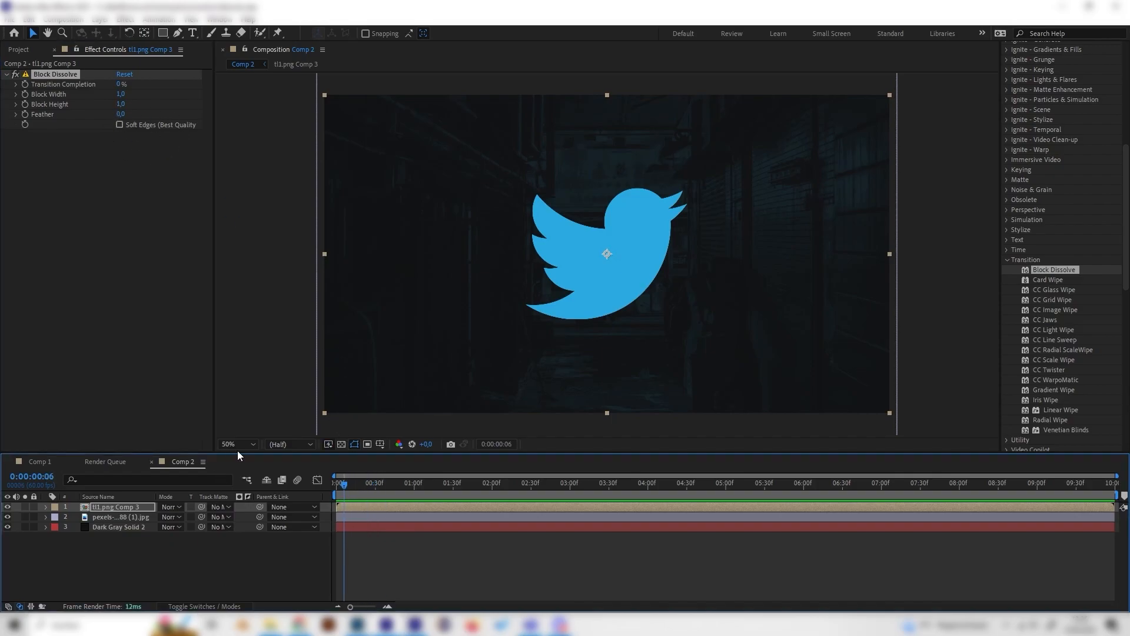
click(46, 506)
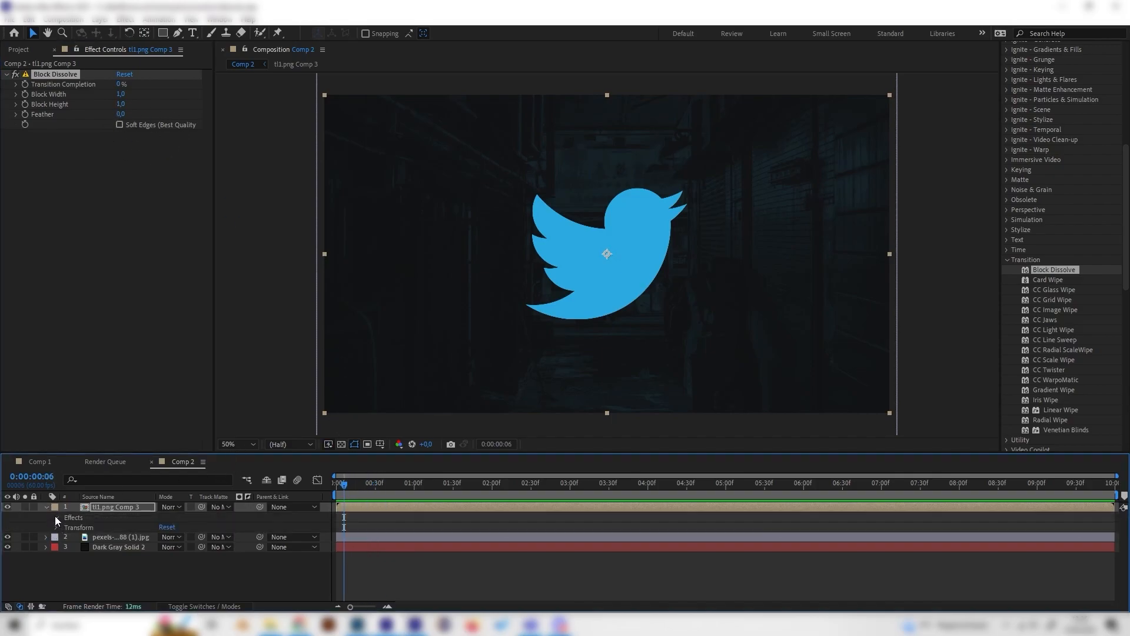
click(56, 517)
click(65, 528)
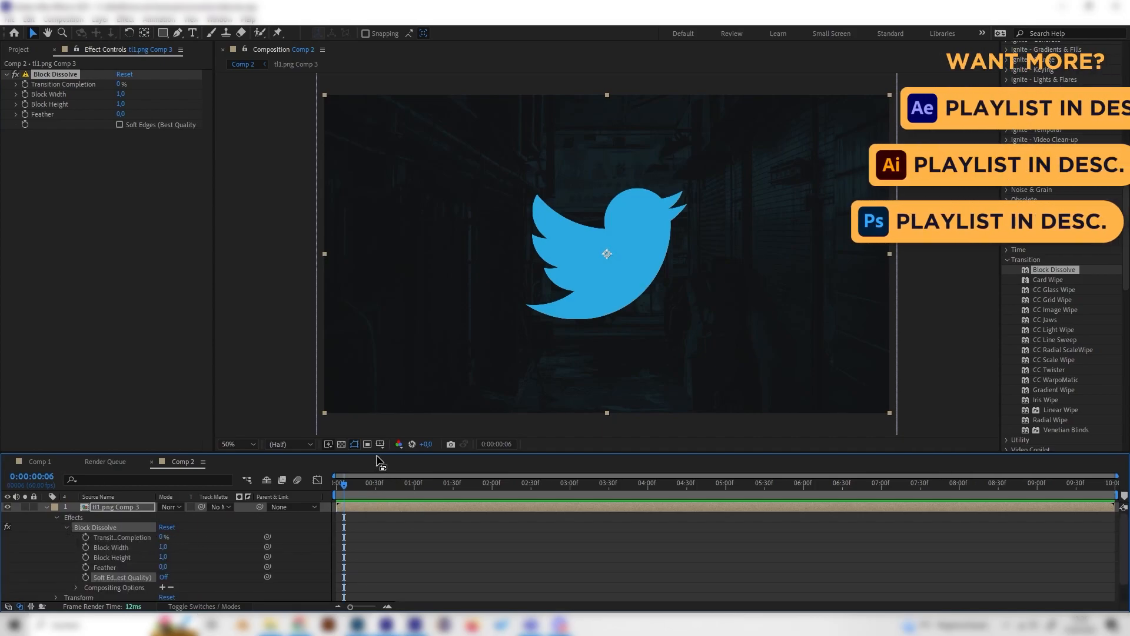
drag(377, 455, 361, 447)
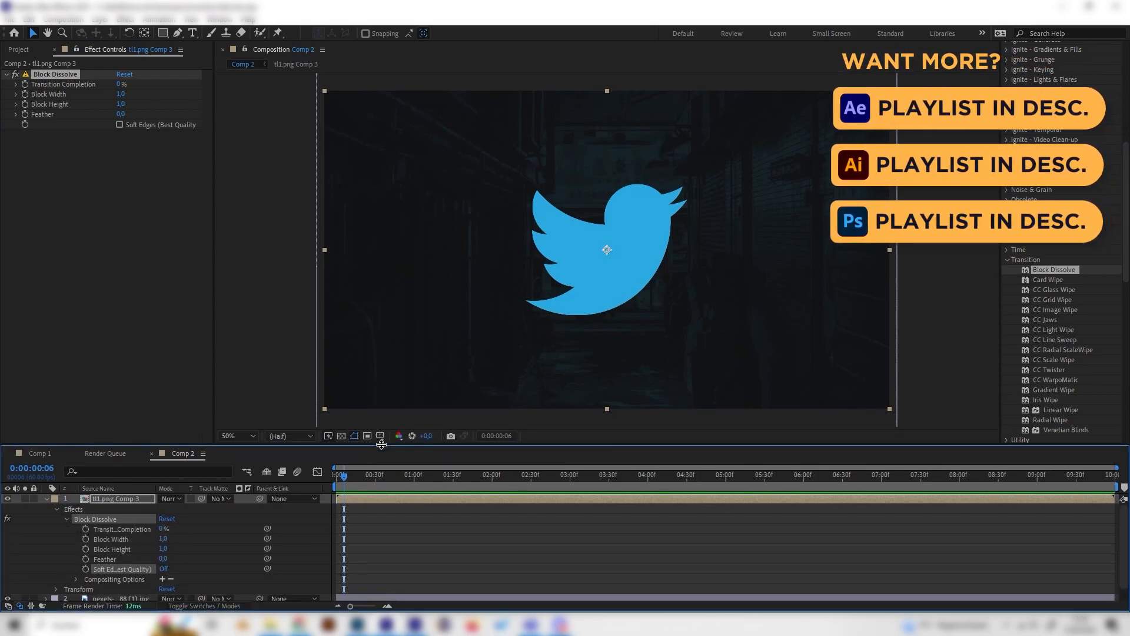
key(Home)
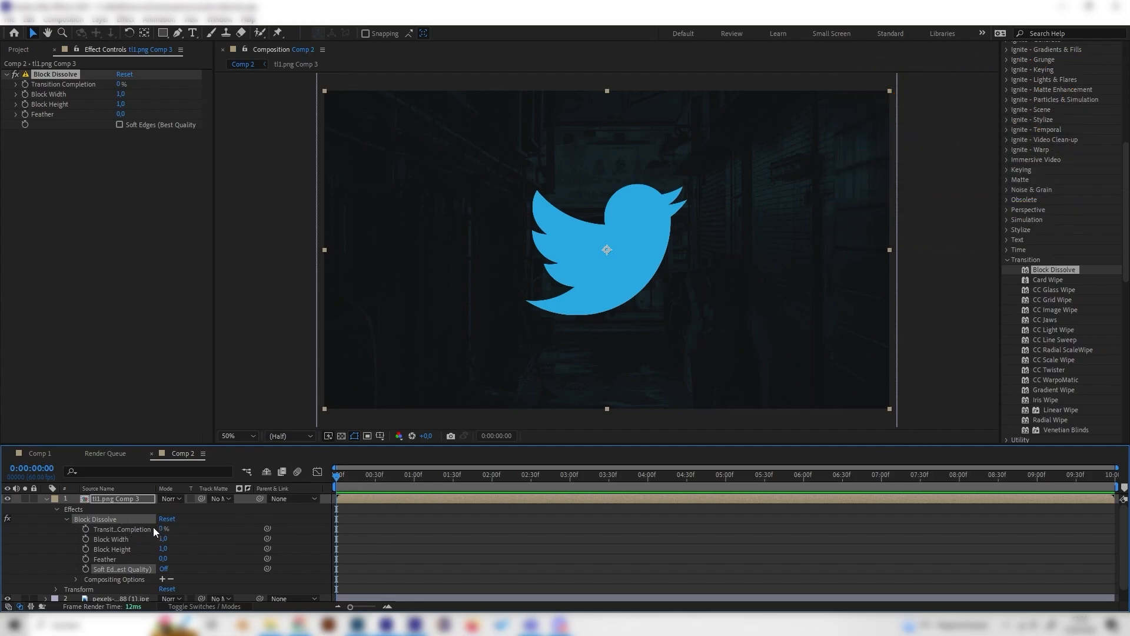
drag(158, 529, 300, 525)
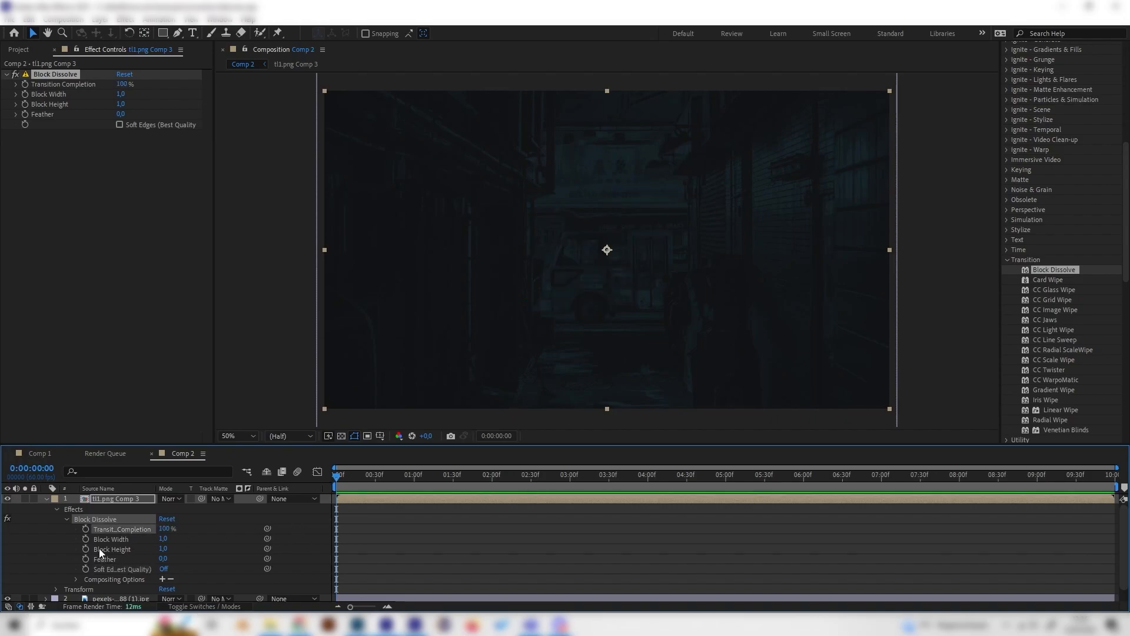
click(86, 528)
Step: Keyframe Transition Completion at 0% at 0:00:01:32
drag(446, 478, 452, 476)
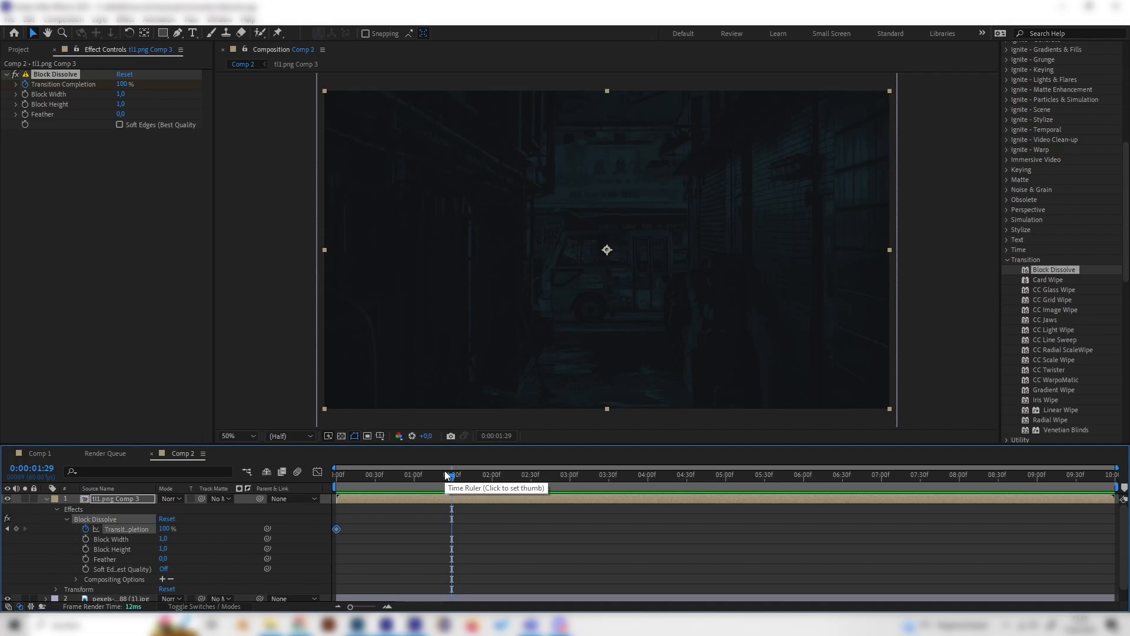
drag(451, 478, 456, 477)
drag(165, 534, 58, 535)
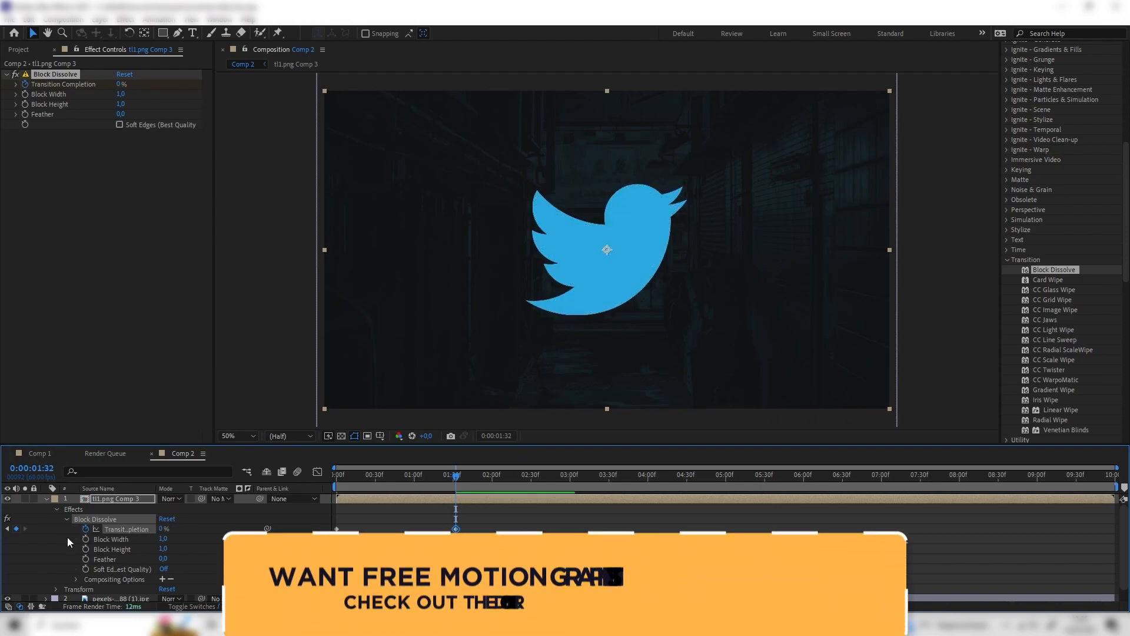
Step: Preview the dissolve and set Block Dissolve's Block Height to 25
drag(459, 476, 362, 490)
key(space)
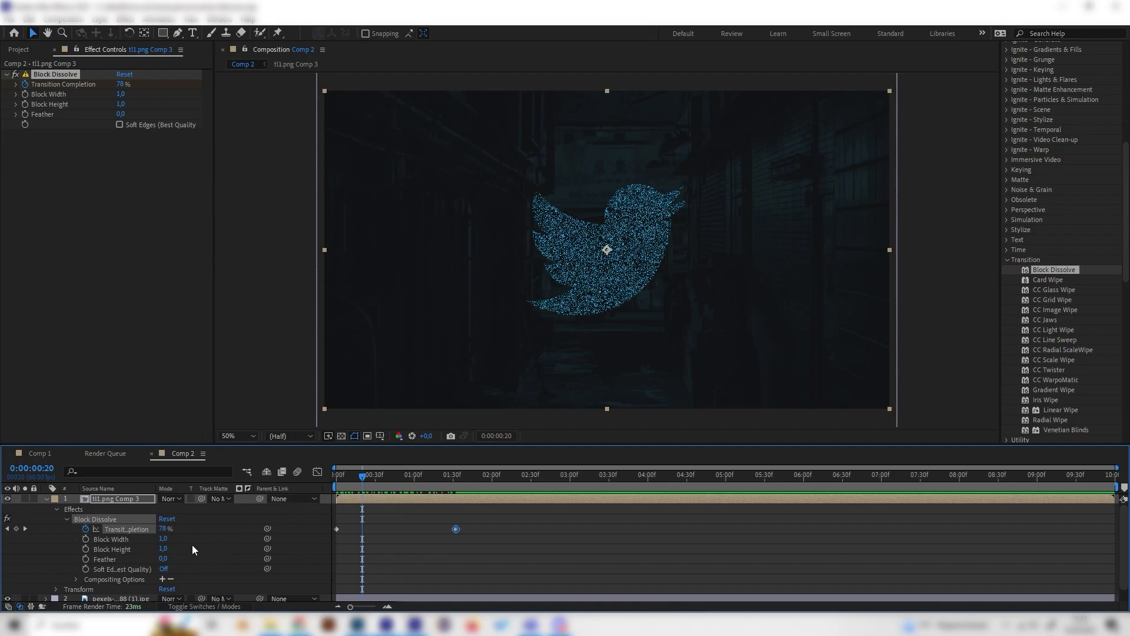
click(165, 550)
text(25)
key(Return)
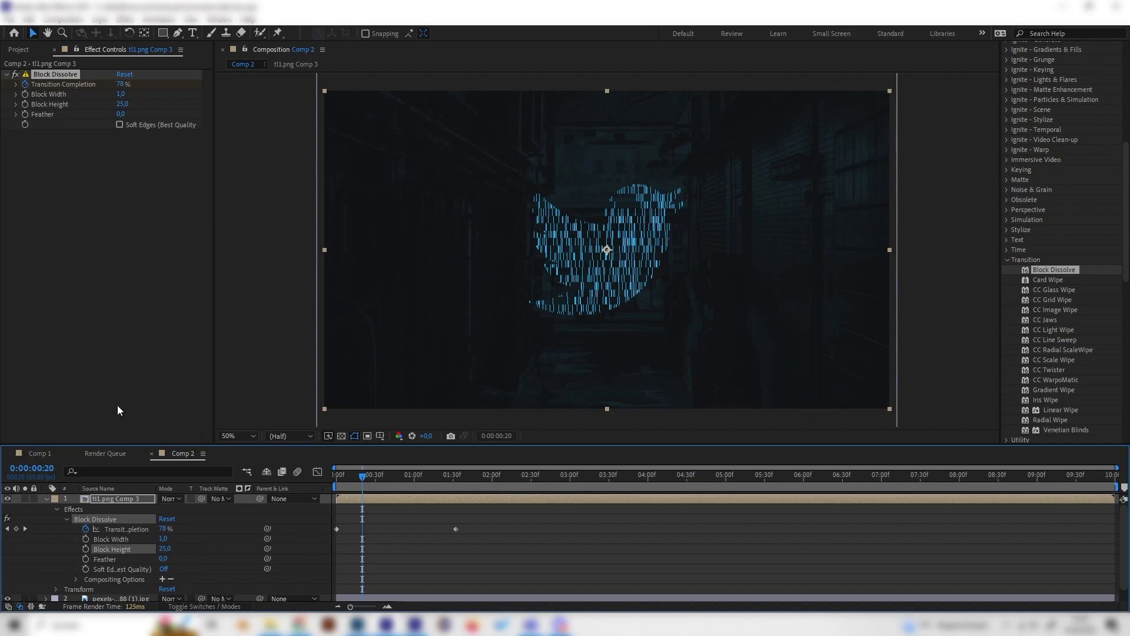
Step: Set Block Width to 55 at 0:00:00:00 and add its first keyframe there
drag(362, 477, 316, 486)
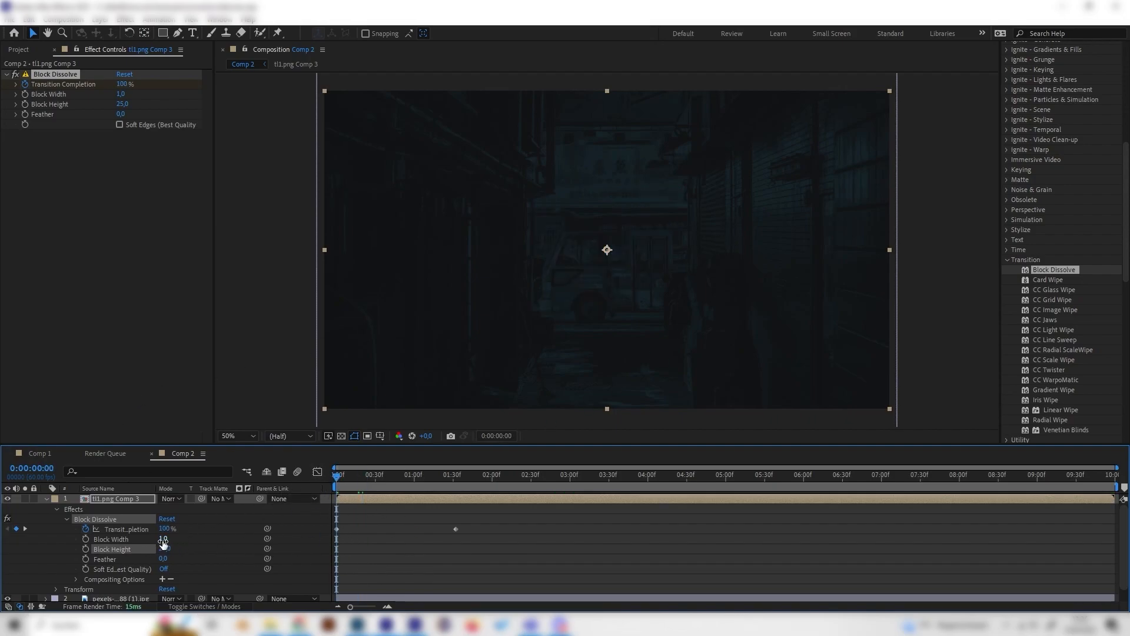
click(164, 539)
key(Return)
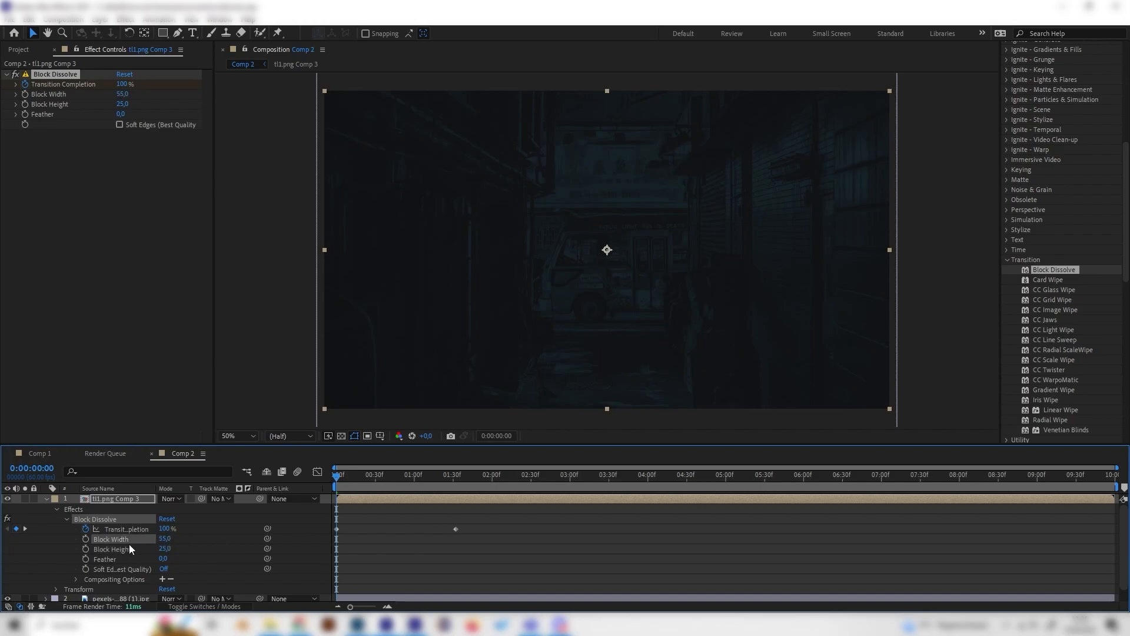
click(86, 541)
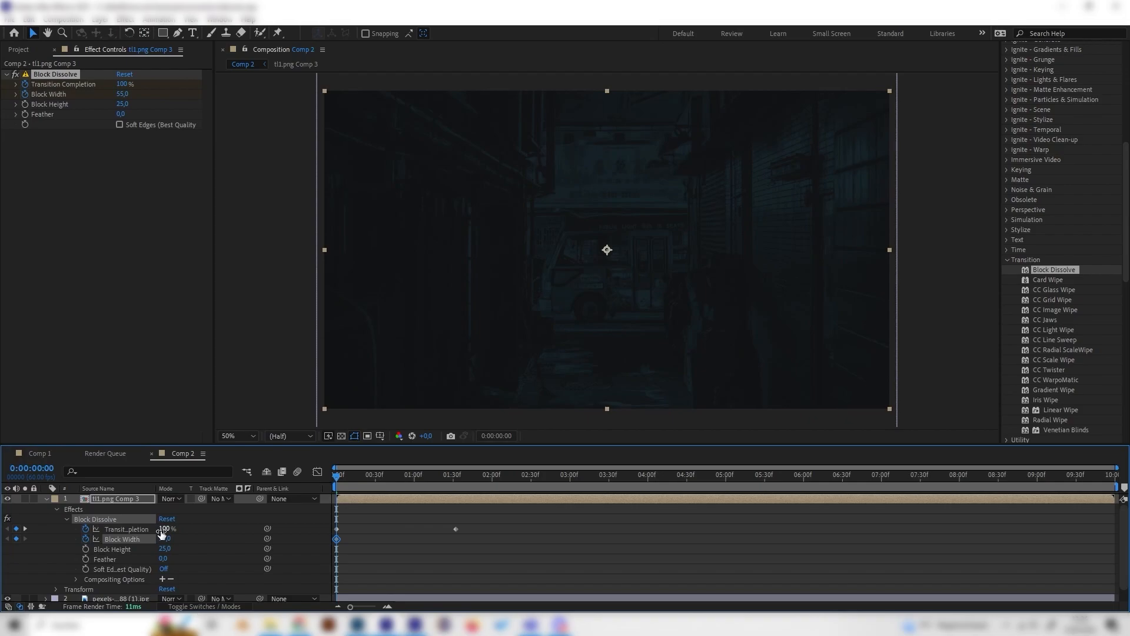
Step: Keyframe Block Width at 255 at 0:00:01:32, in line with the last Transition Completion keyframe
drag(340, 478, 312, 516)
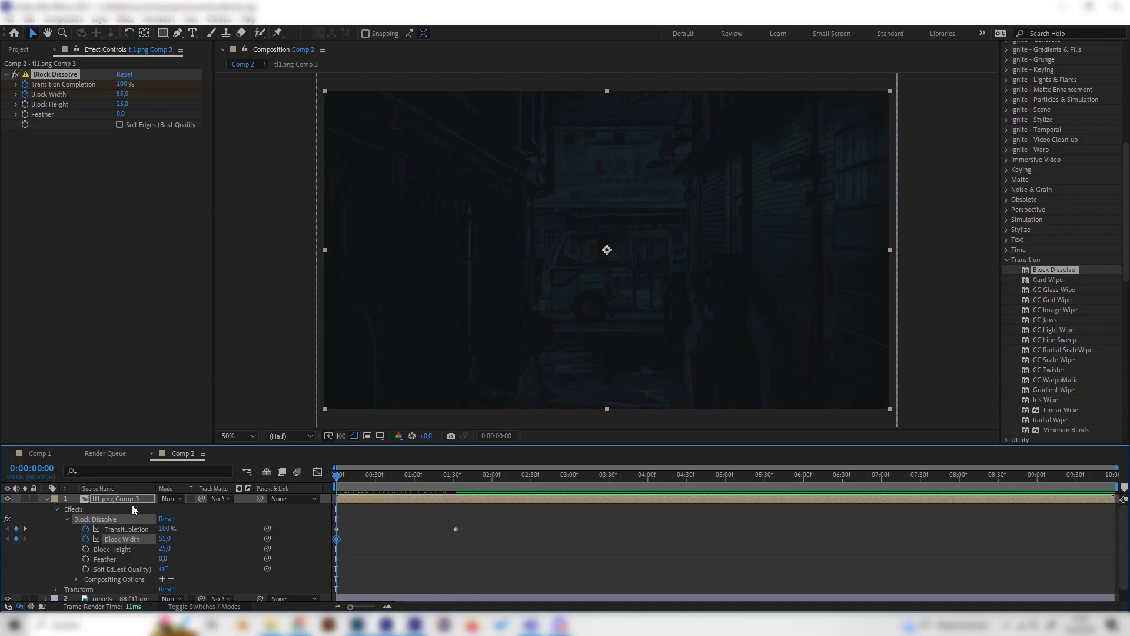
click(129, 501)
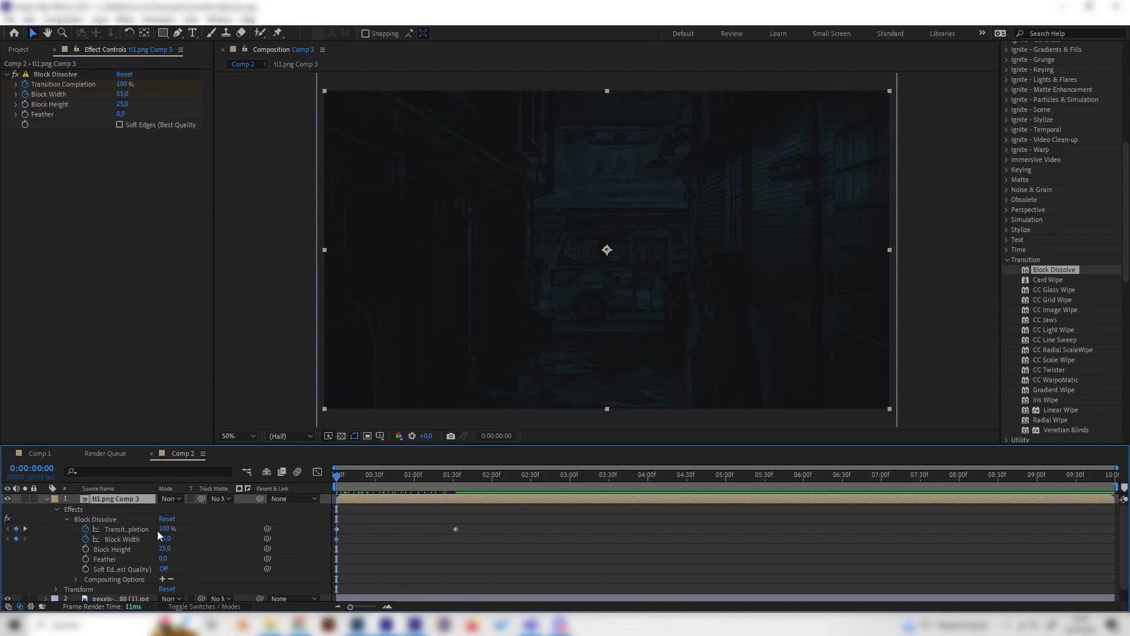
drag(362, 489, 454, 481)
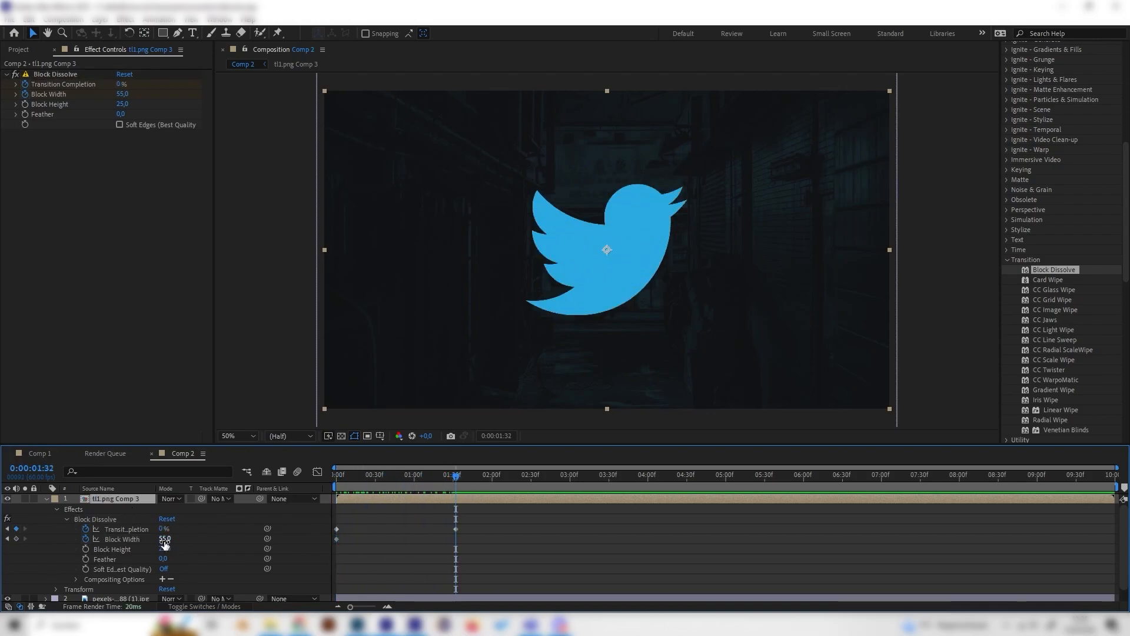
click(165, 539)
text(255)
key(Return)
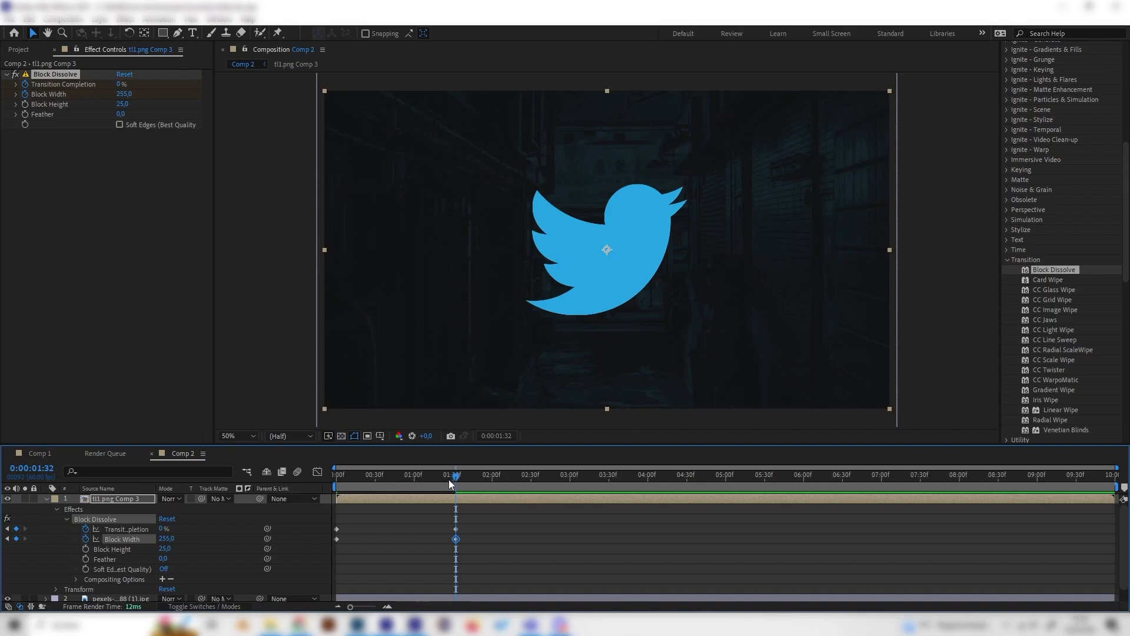
Step: Play and scrub the logo animation from the start to check the block reveal
drag(448, 480, 280, 498)
key(space)
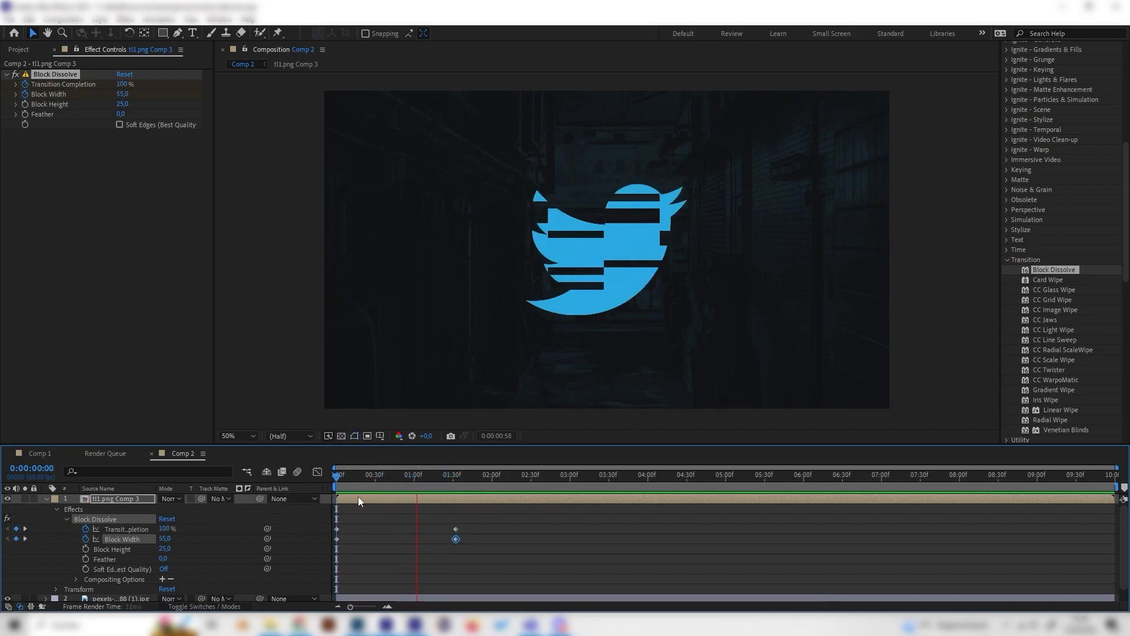
key(h)
key(space)
key(space)
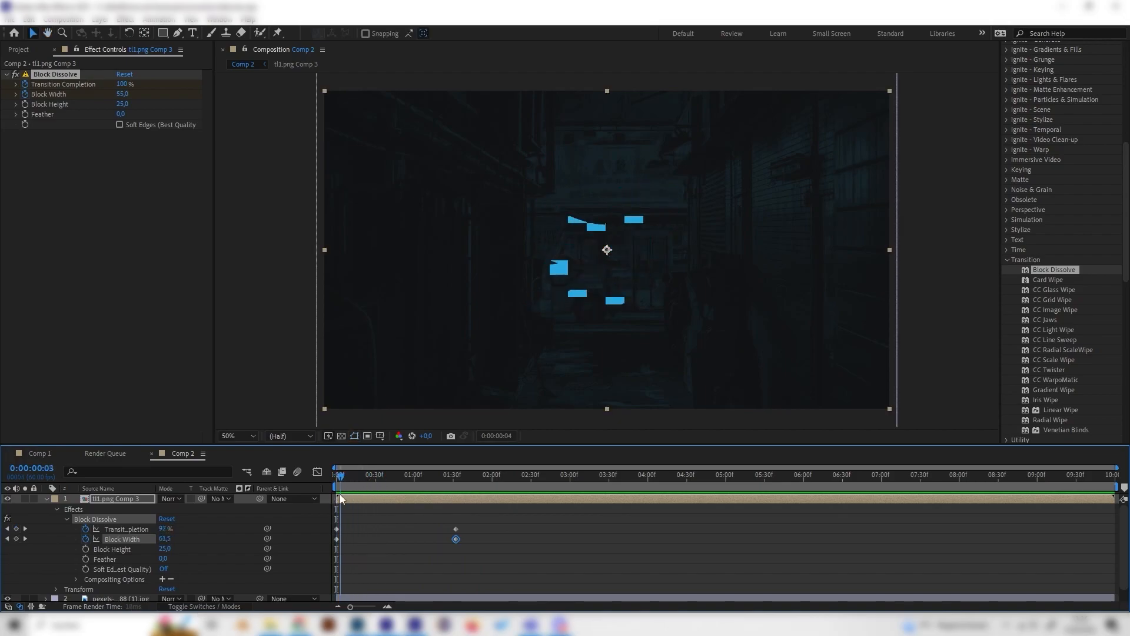
drag(365, 496, 351, 496)
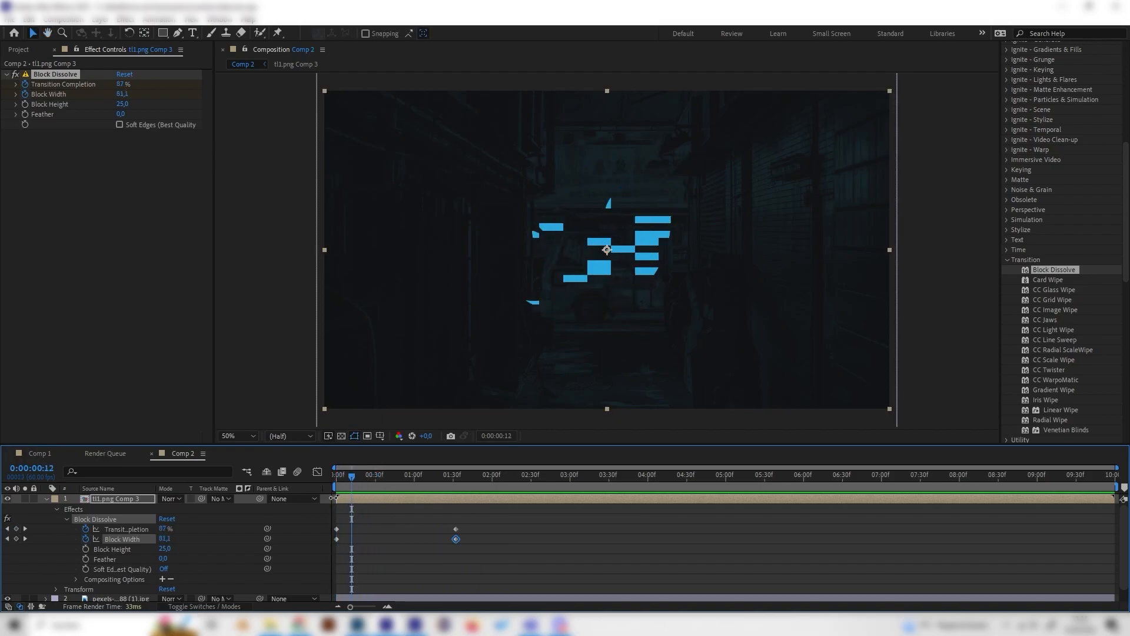
Step: Collapse the logo layer's properties and create a new dark gray solid above all layers in Comp 2
click(47, 499)
right_click(160, 550)
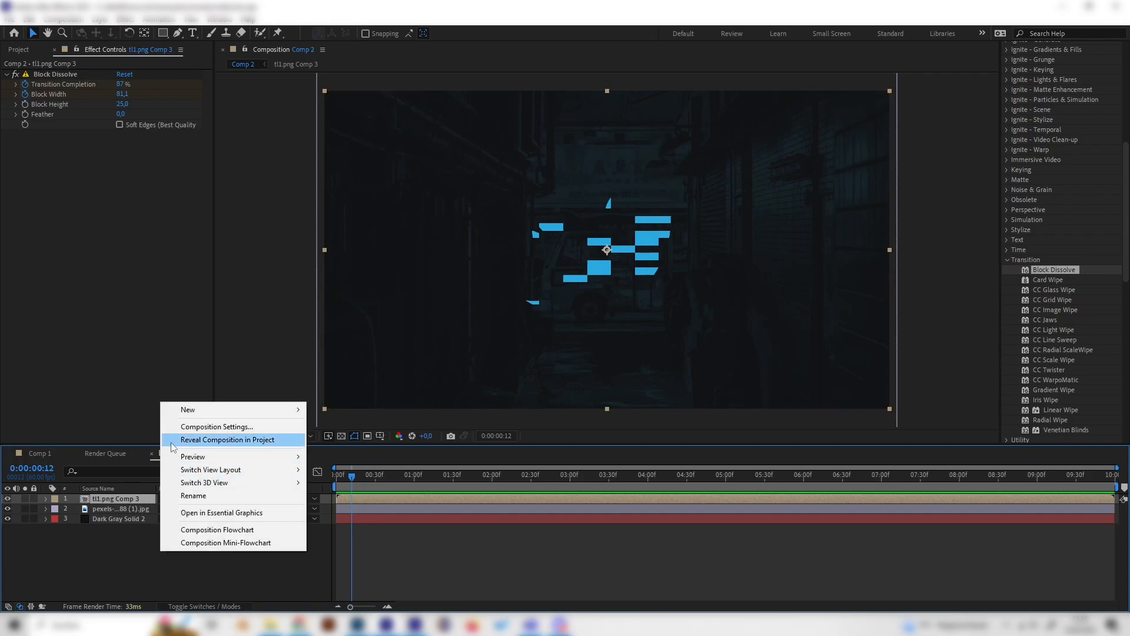
mouse_move(187, 410)
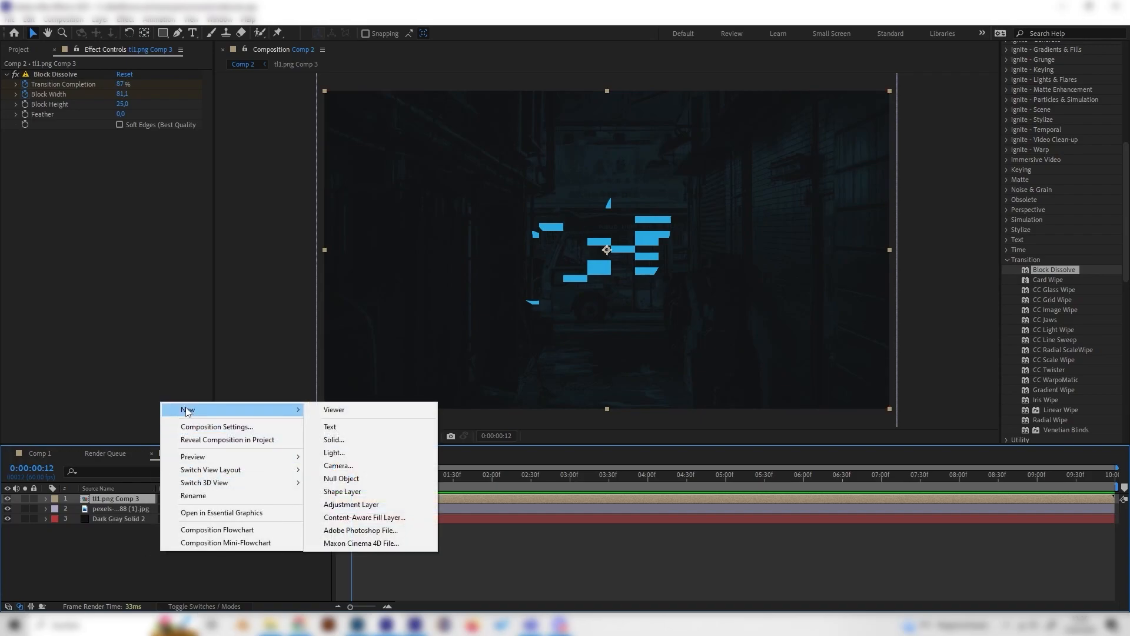
click(334, 439)
click(183, 238)
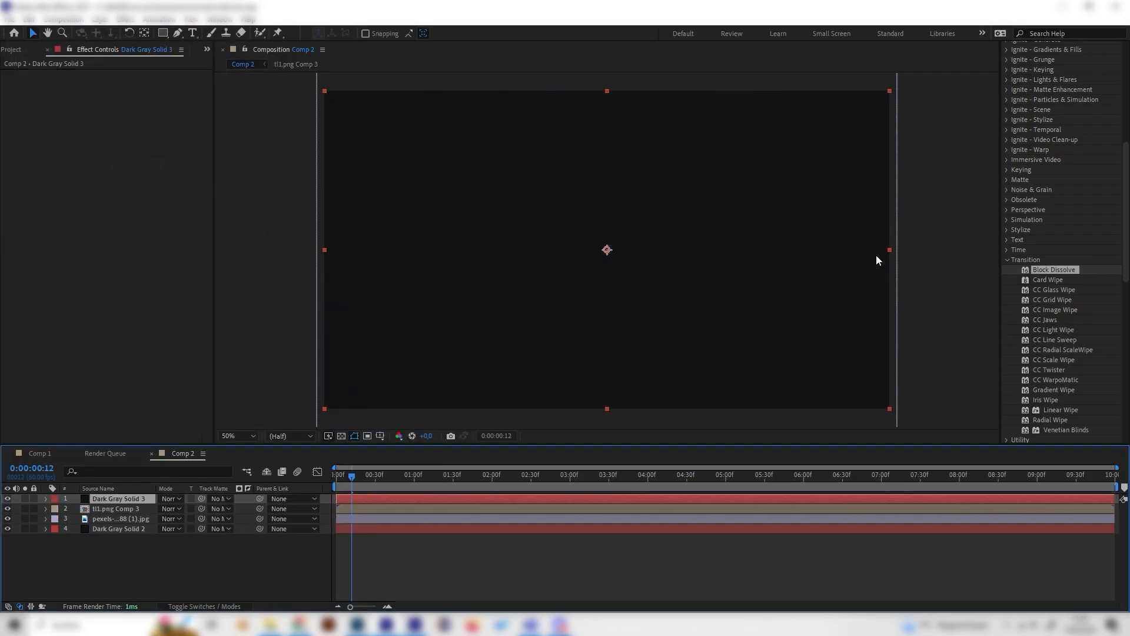
Step: Find the Noise & Grain Fractal Noise effect and apply it to the new dark gray solid
scroll(1021, 219, up, 10)
click(1034, 141)
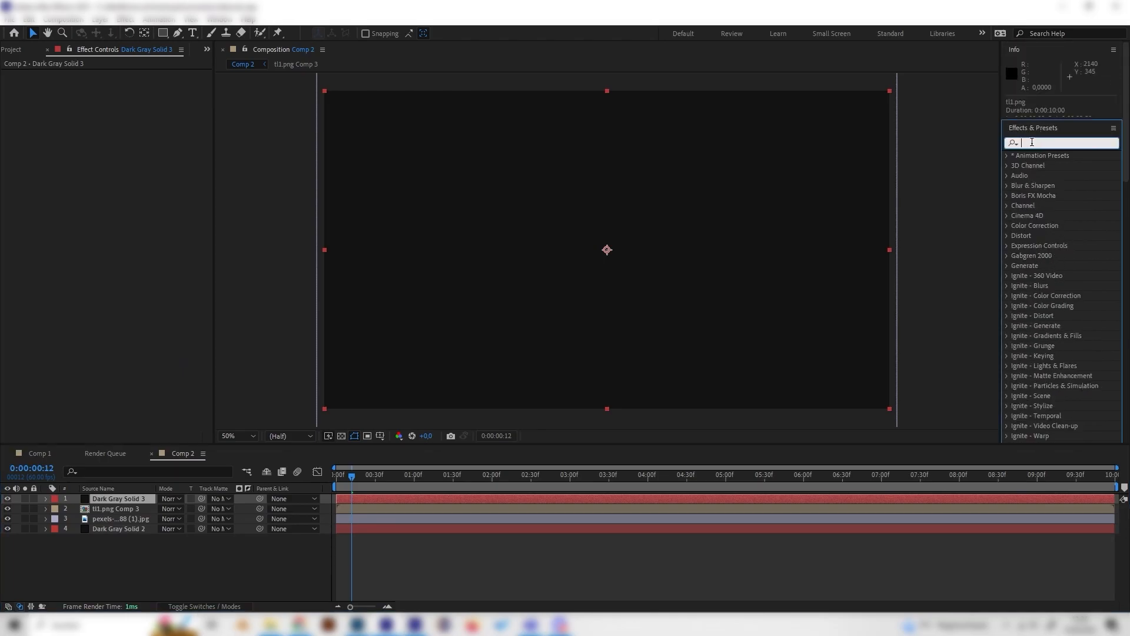
click(1027, 144)
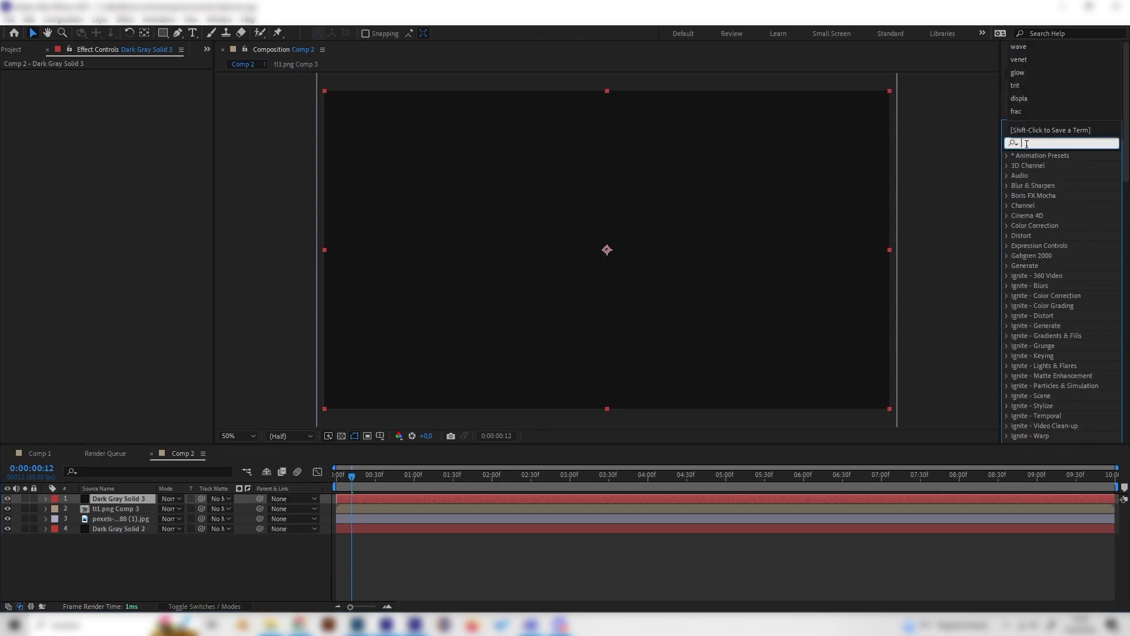
text(fracta)
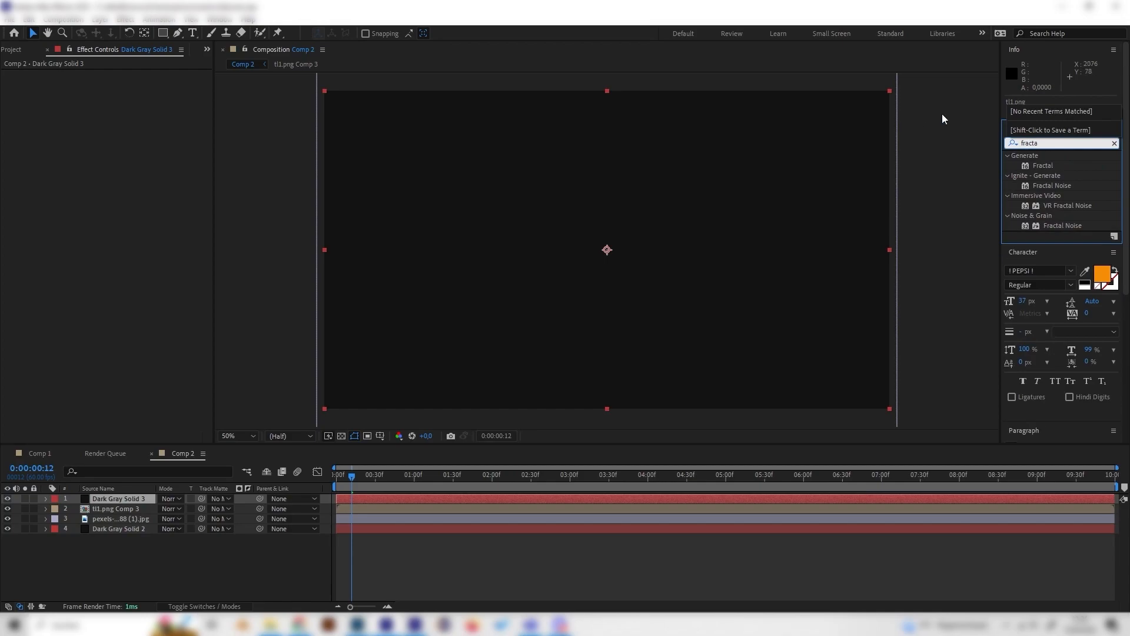
double_click(1062, 226)
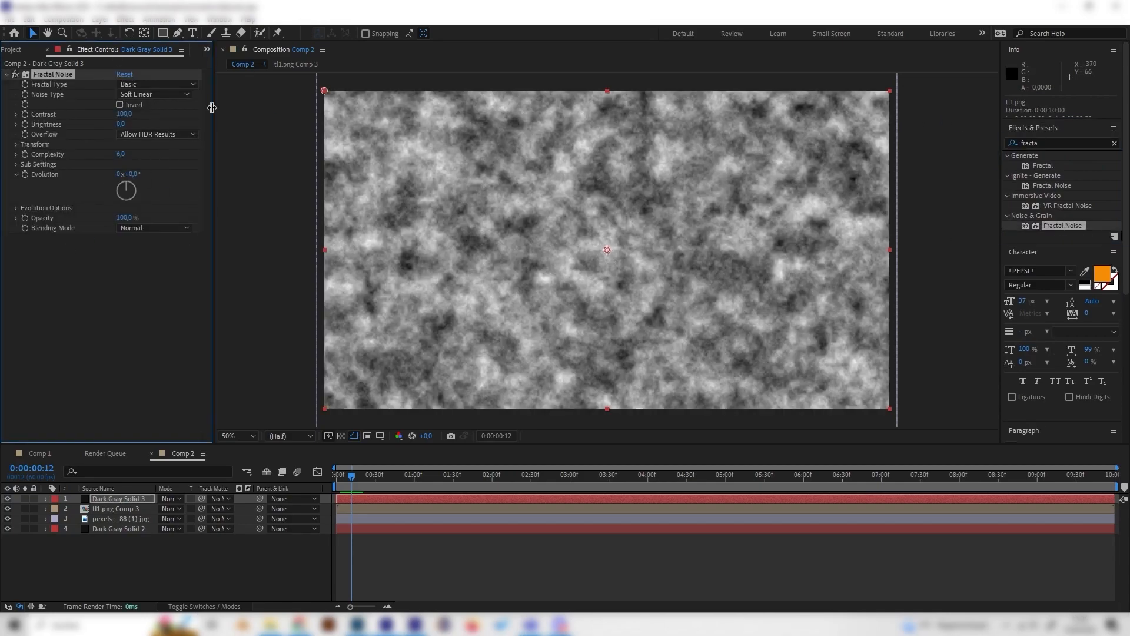
Step: Set the Fractal Noise type to Block and its Contrast to 250
click(136, 85)
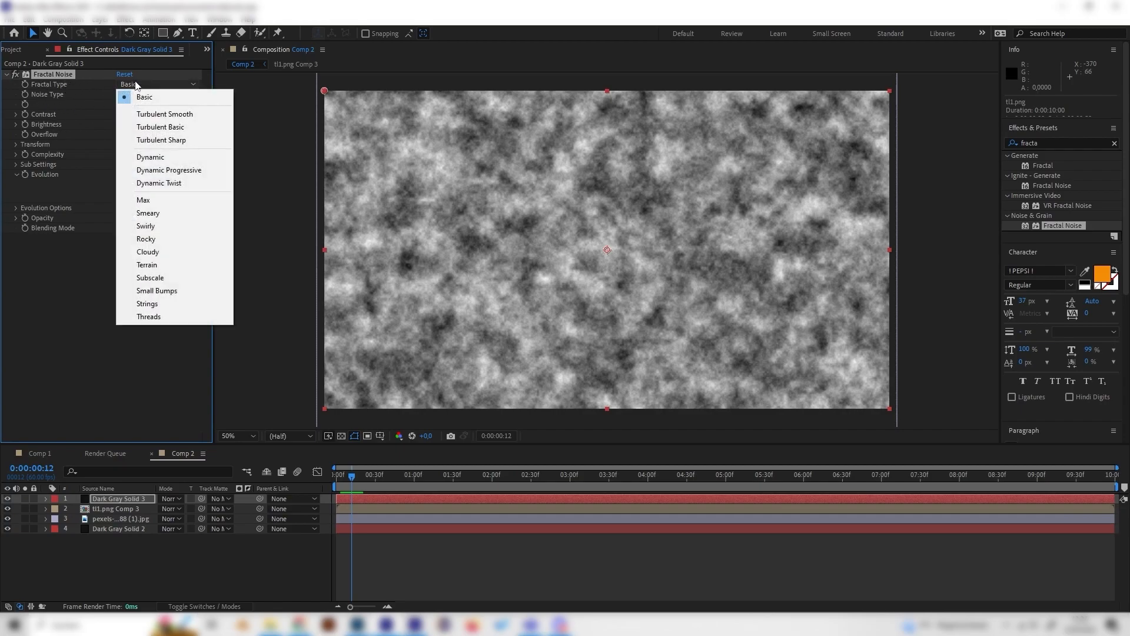
click(83, 285)
click(154, 94)
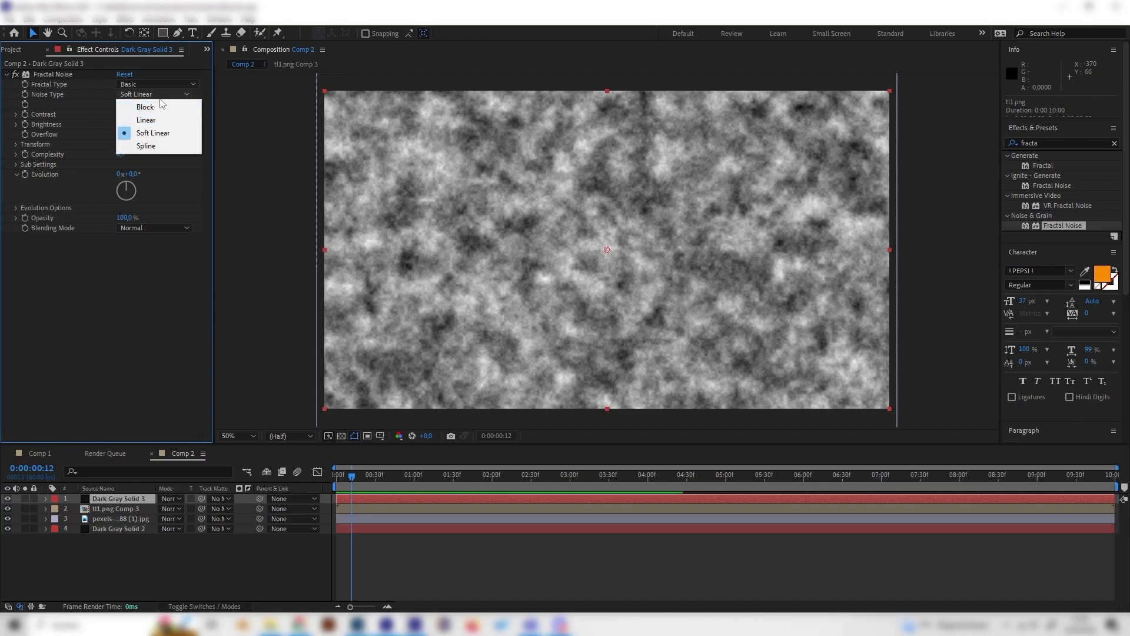
click(152, 110)
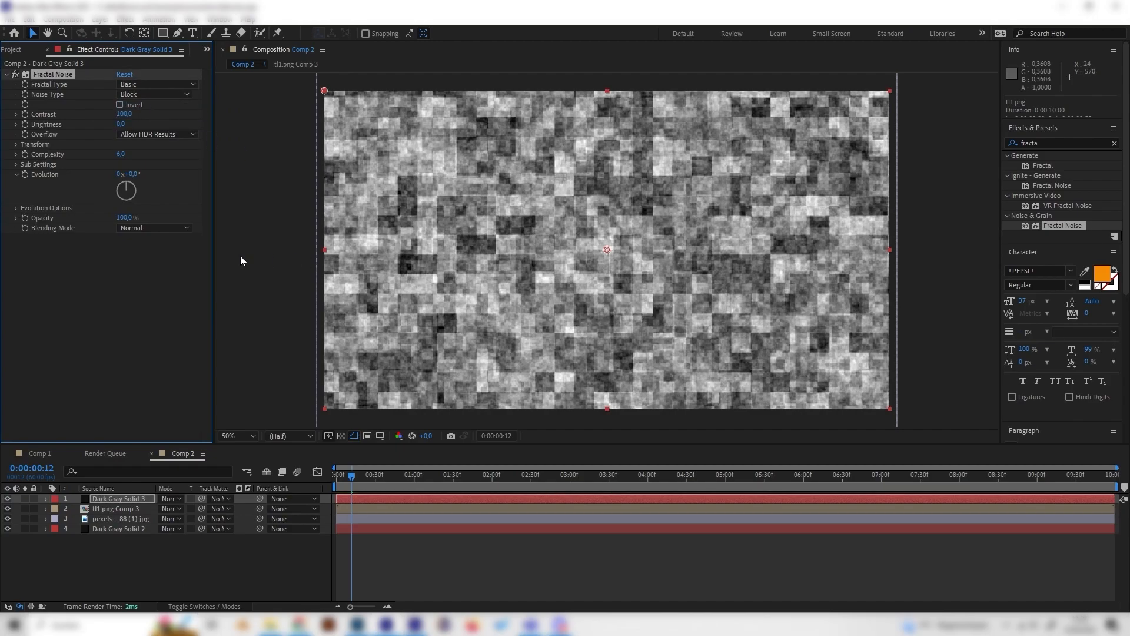
click(125, 115)
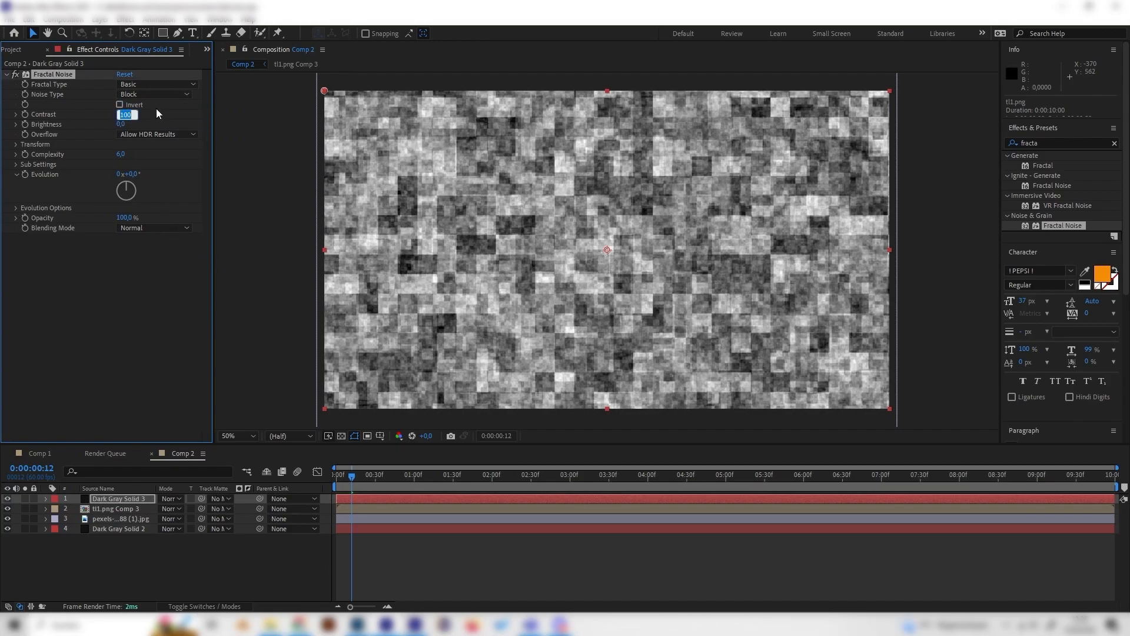
text(250)
key(Return)
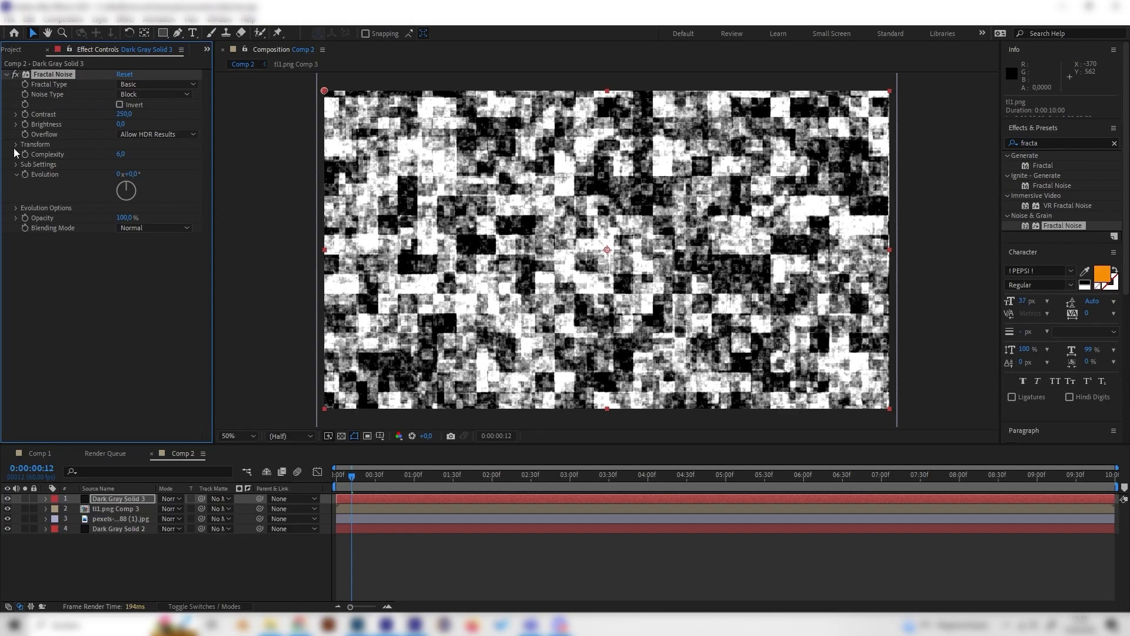
Step: Turn off Uniform Scaling in the Fractal Noise transform and set Scale Width to 1000
click(34, 144)
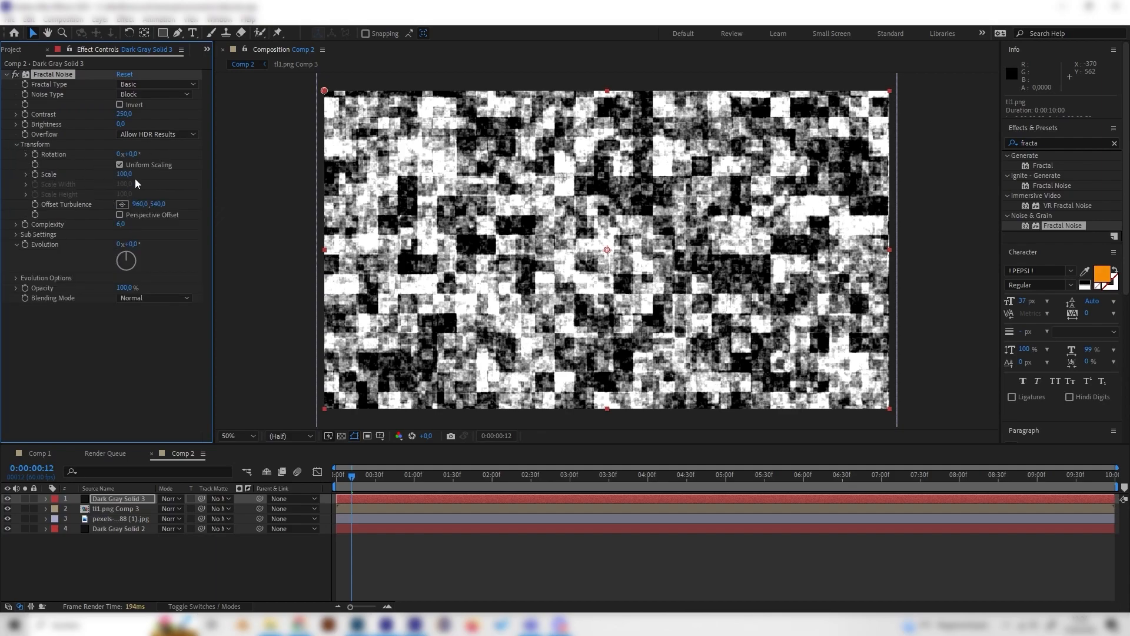
click(120, 165)
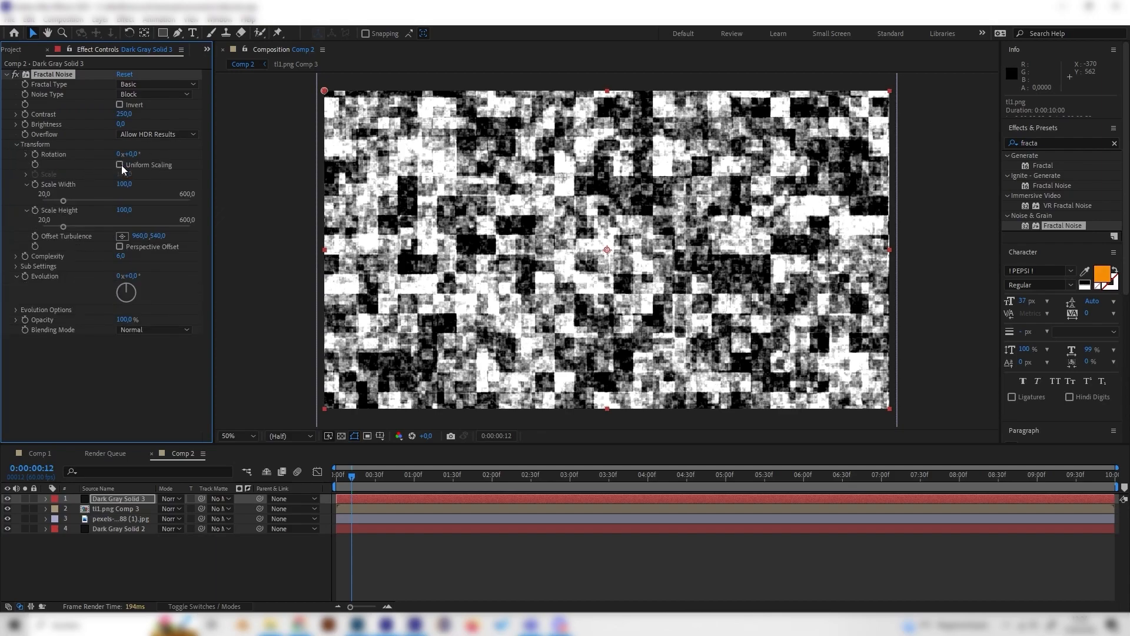
click(124, 184)
text(10000)
key(Return)
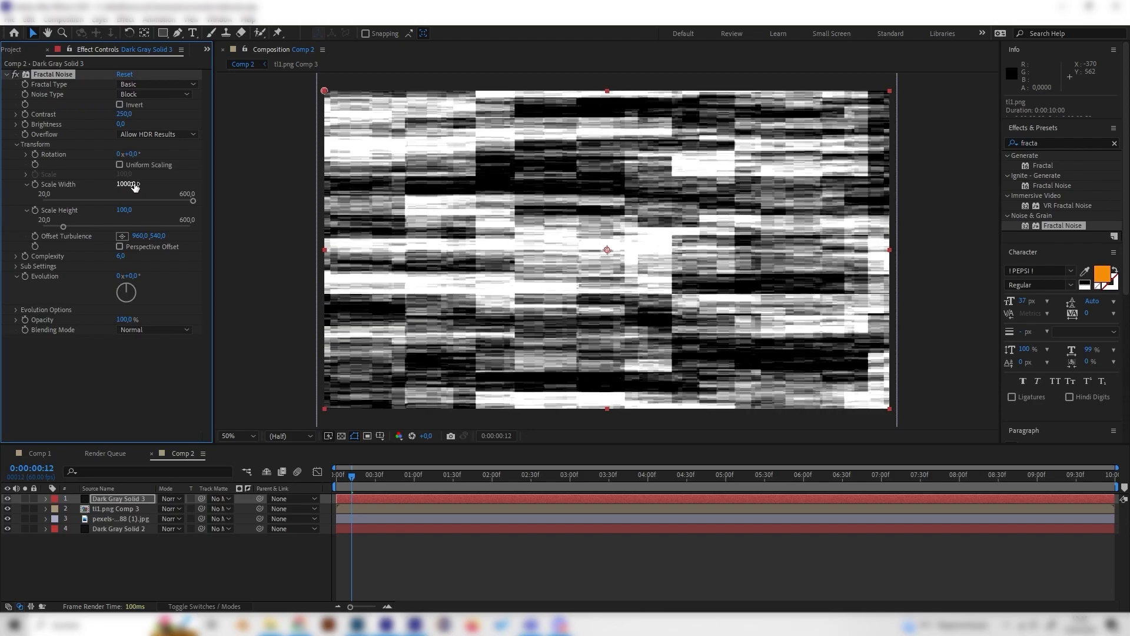
Step: Reduce the Fractal Noise Complexity, trying 1 and settling on 2
click(122, 257)
text(1)
key(Return)
click(120, 256)
text(2)
key(Return)
Step: Animate the Fractal Noise Evolution with a keyframe at 0:00:00:00 and a higher value with several turns at 0:00:09:59
drag(368, 476, 177, 512)
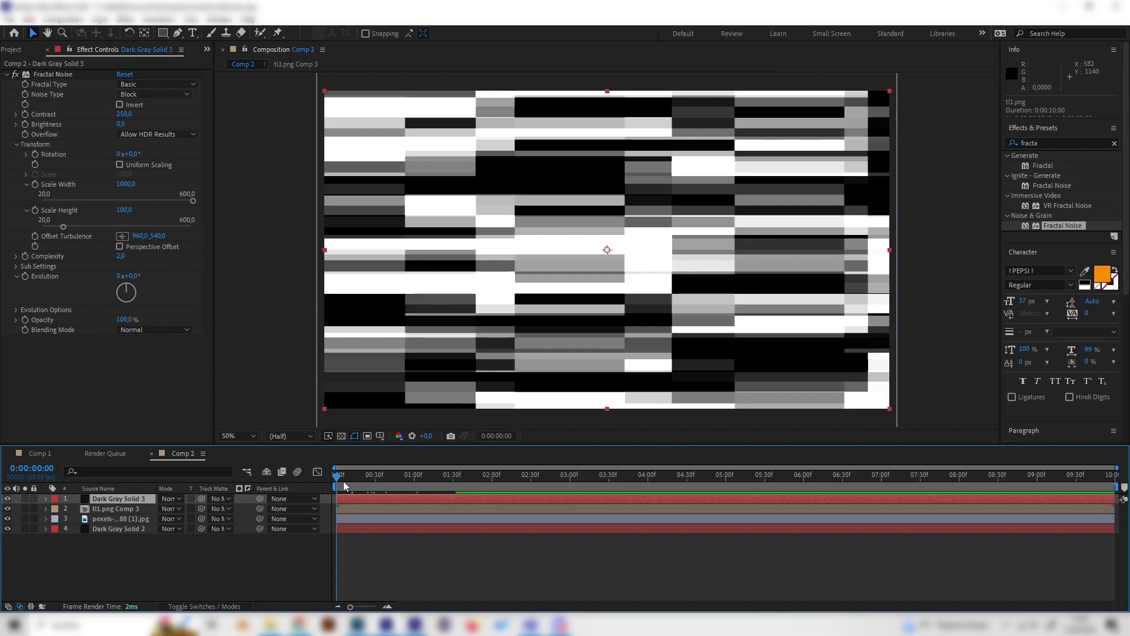
click(24, 276)
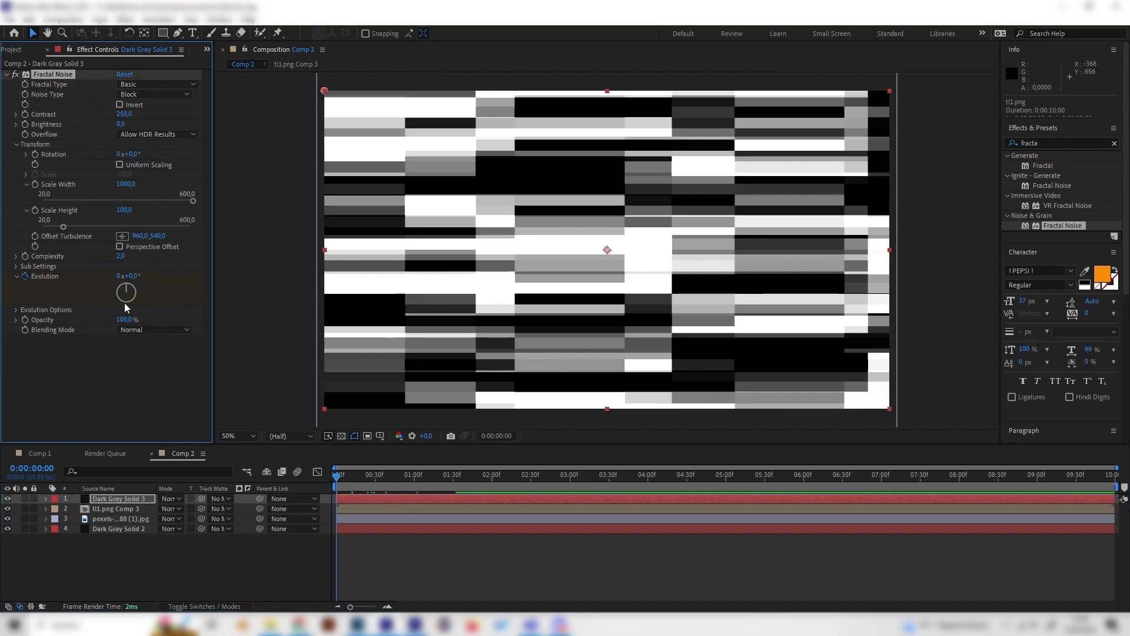
drag(603, 473, 1121, 488)
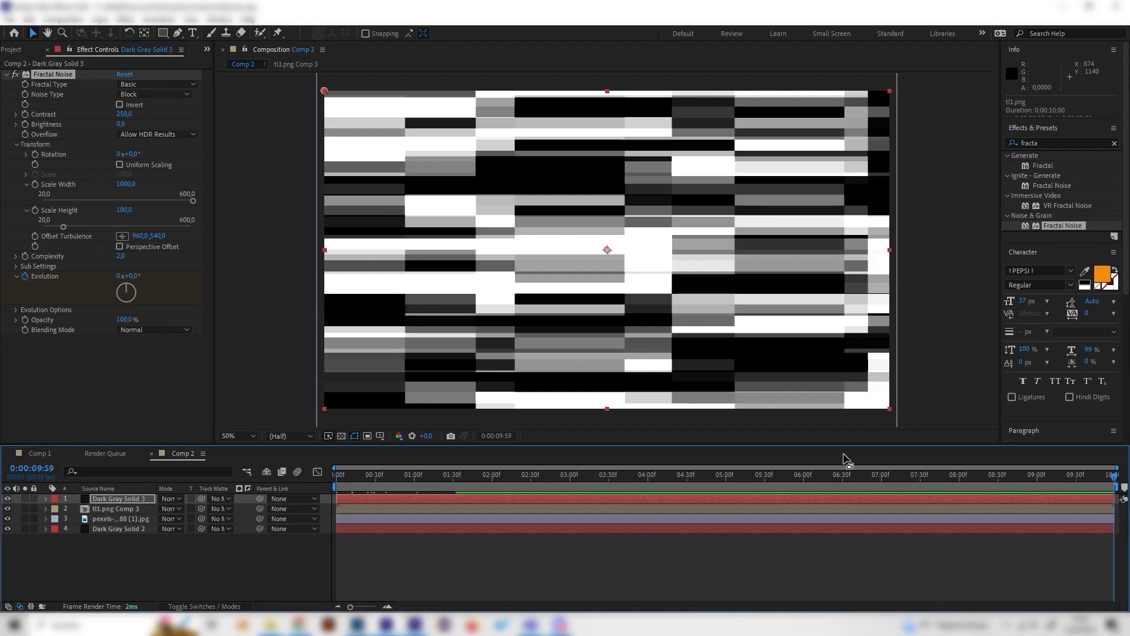
mouse_move(128, 288)
mouse_down()
mouse_move(123, 307)
mouse_move(126, 263)
mouse_move(119, 311)
mouse_move(131, 268)
mouse_move(126, 318)
mouse_move(114, 271)
mouse_move(159, 316)
mouse_move(116, 263)
mouse_move(130, 306)
mouse_up()
Step: Play the composition from near its start to check the moving block noise
drag(595, 484, 366, 505)
key(space)
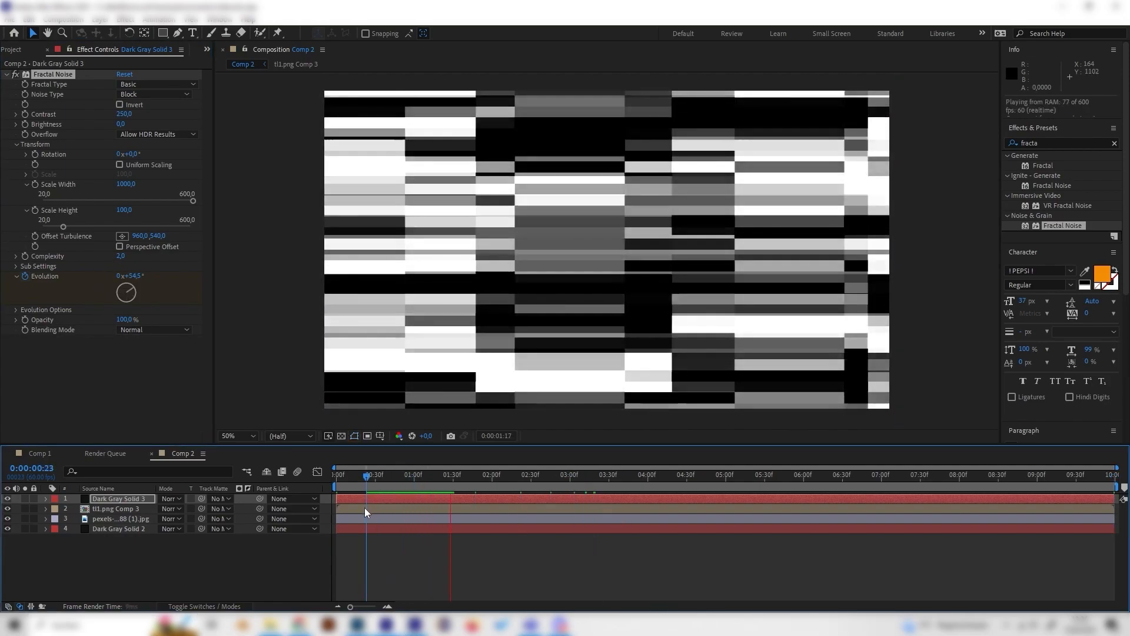
key(space)
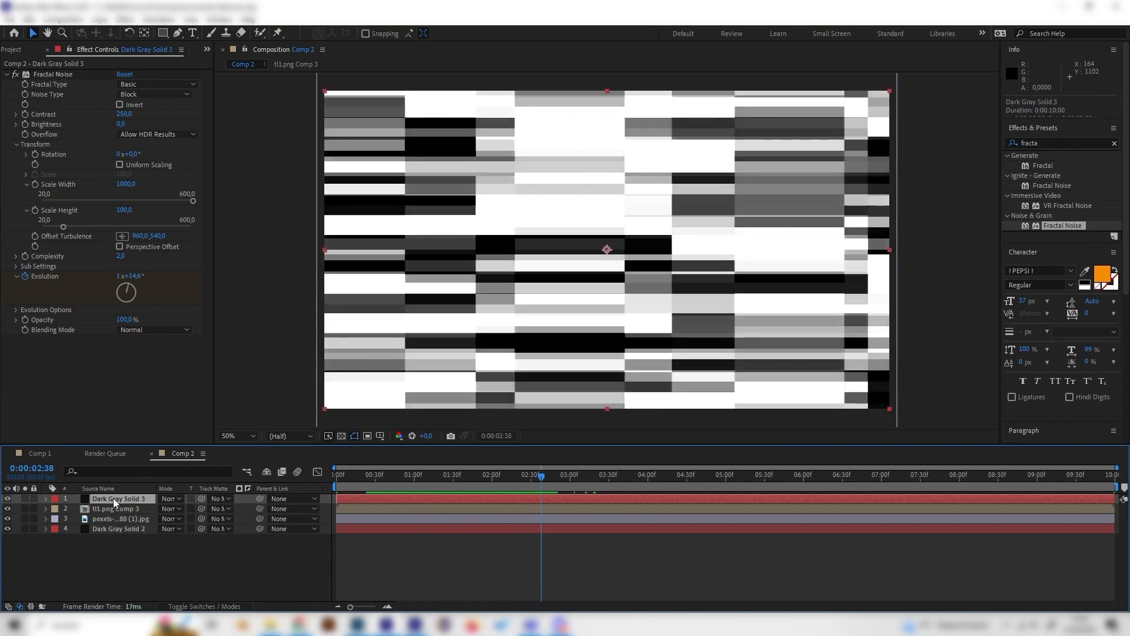
Step: Pre-compose the noise solid with all attributes moved into the new composition, and hide the resulting layer
right_click(117, 499)
click(157, 421)
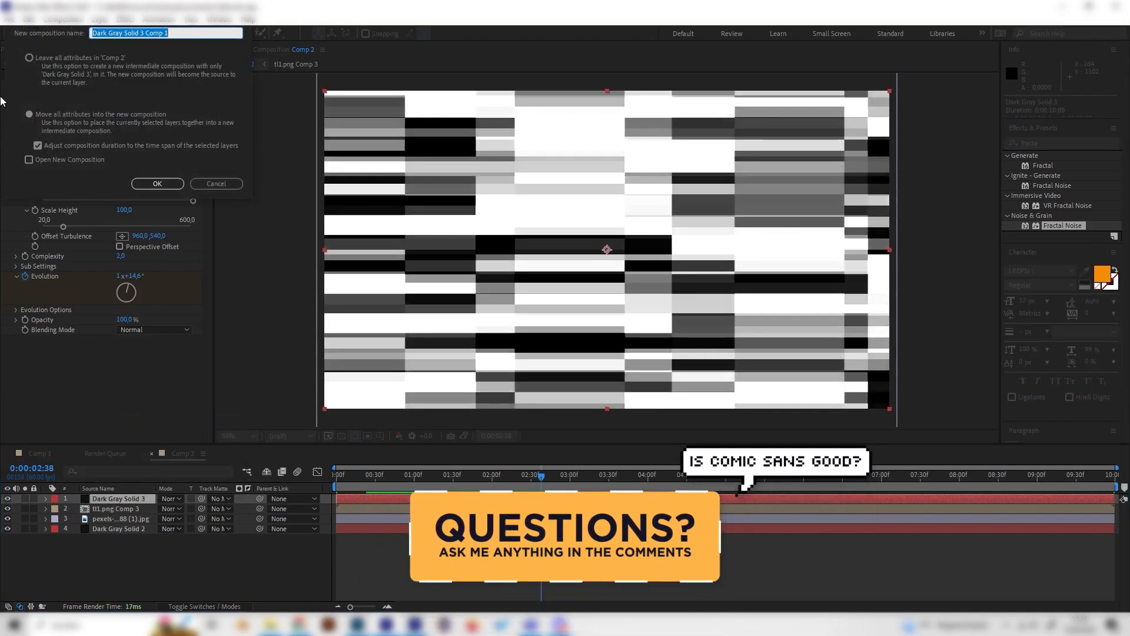
click(150, 184)
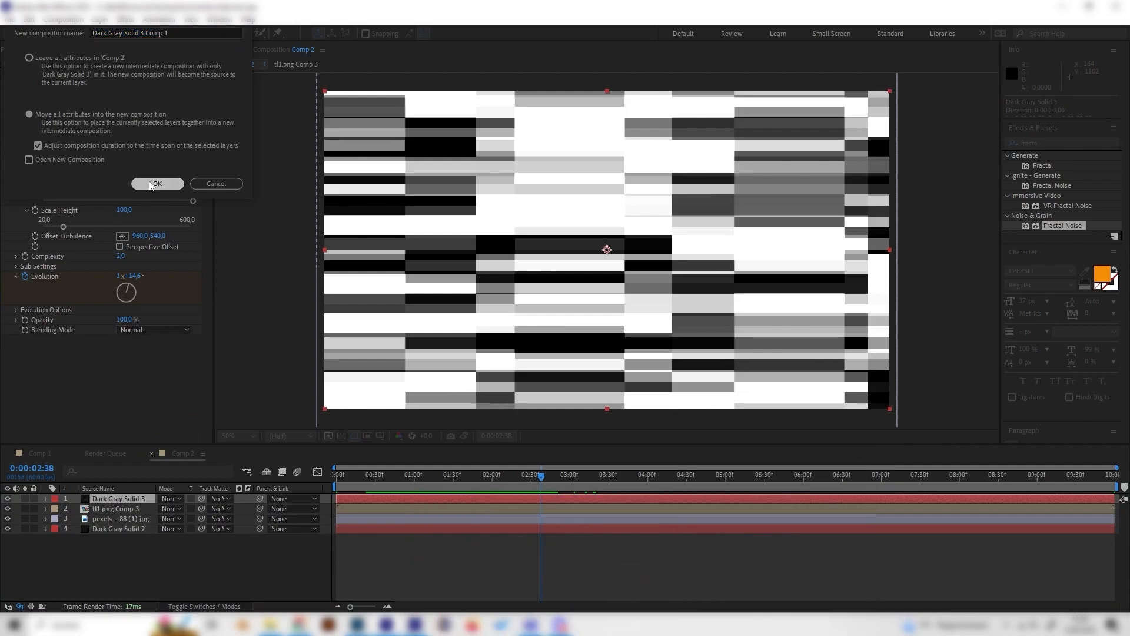
click(7, 499)
Step: Find the Displacement Map effect and apply it to the Twitter logo layer
click(129, 509)
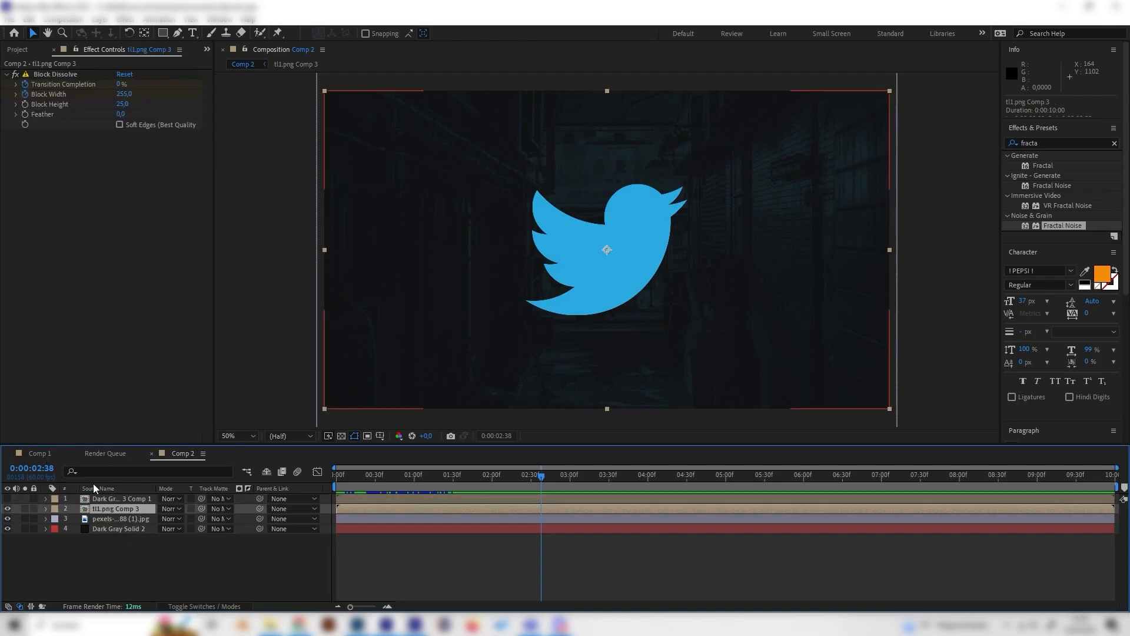
key(ctrl+5)
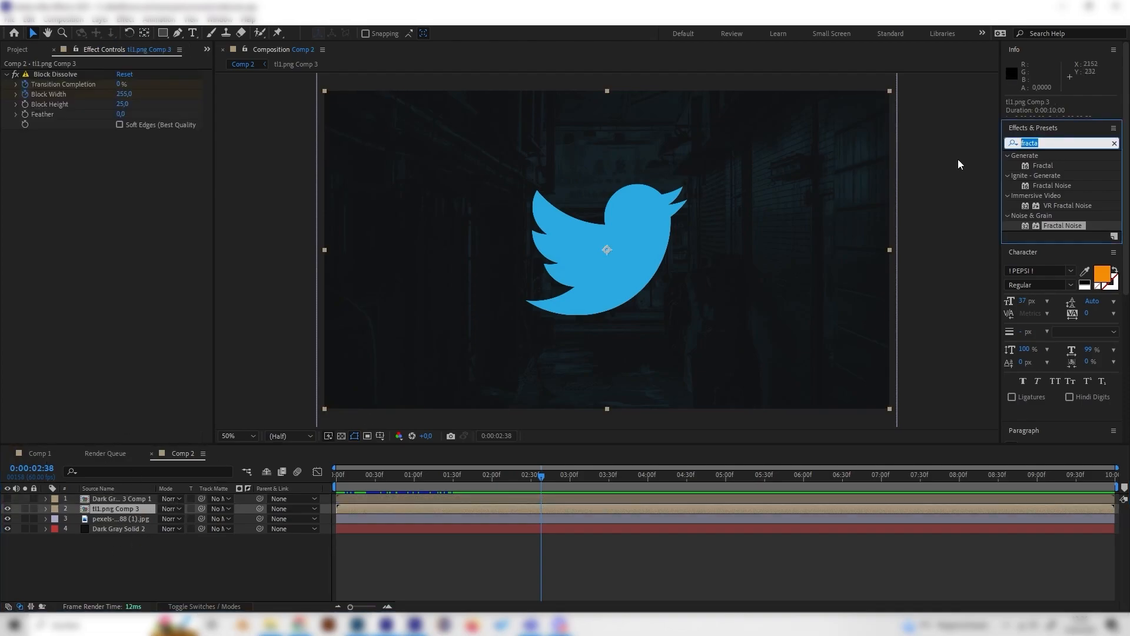
text(dis)
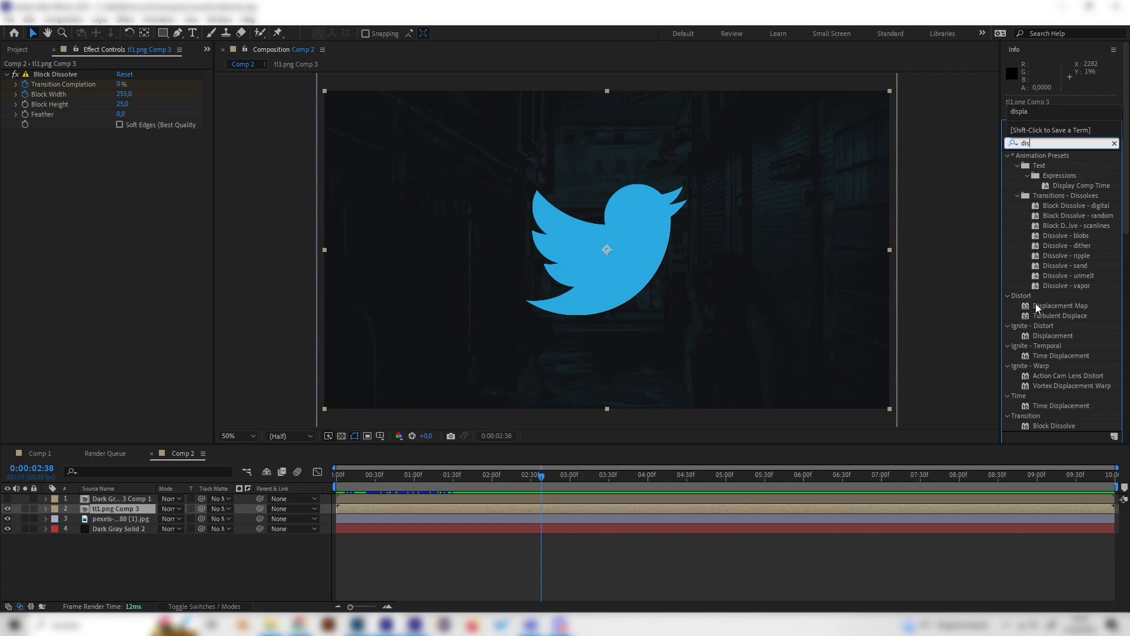
click(1046, 306)
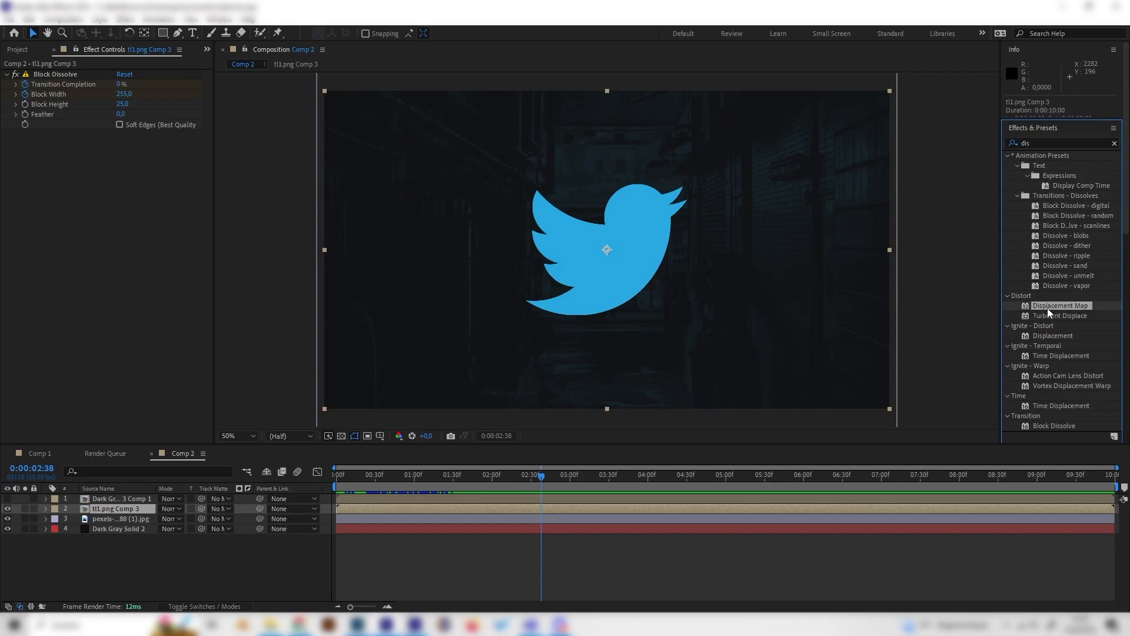
drag(1048, 302, 110, 511)
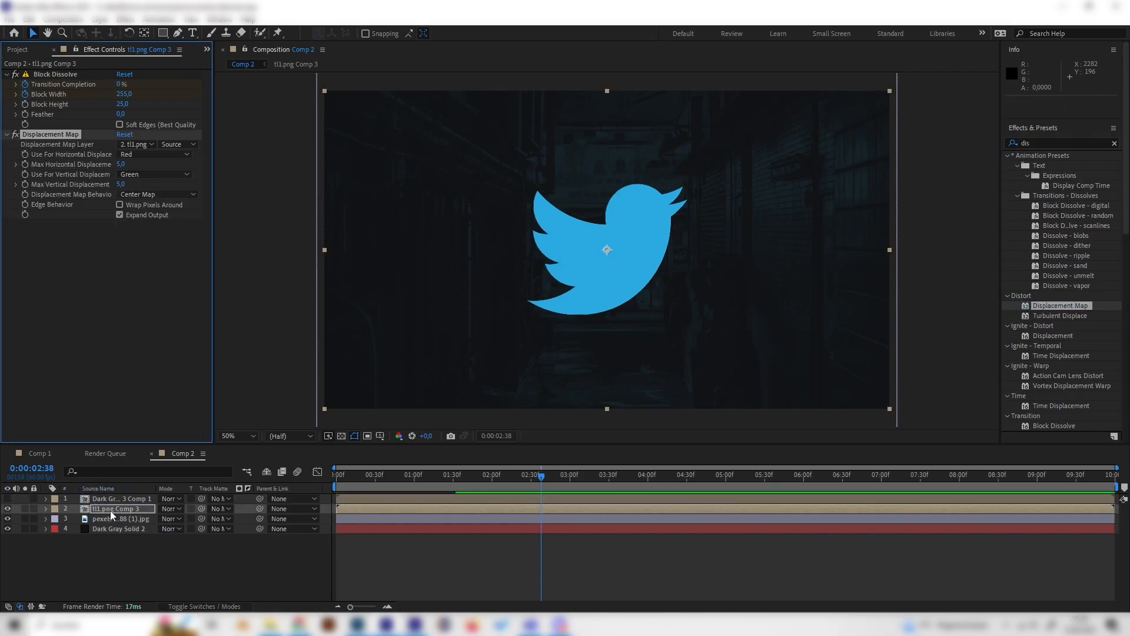
Step: Use Dark Gray Solid 3 Comp 1 as the Displacement Map Layer and raise Max Horizontal Displacement to 52
click(133, 145)
click(168, 175)
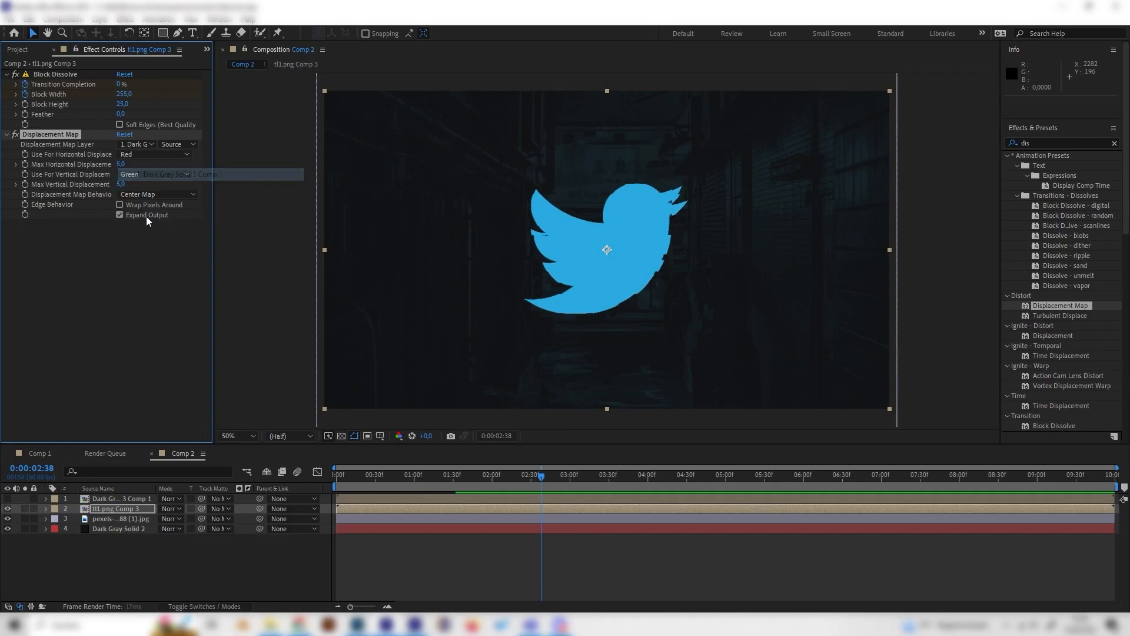
mouse_move(539, 475)
mouse_down()
mouse_move(492, 475)
mouse_move(558, 475)
mouse_up()
drag(121, 164, 152, 168)
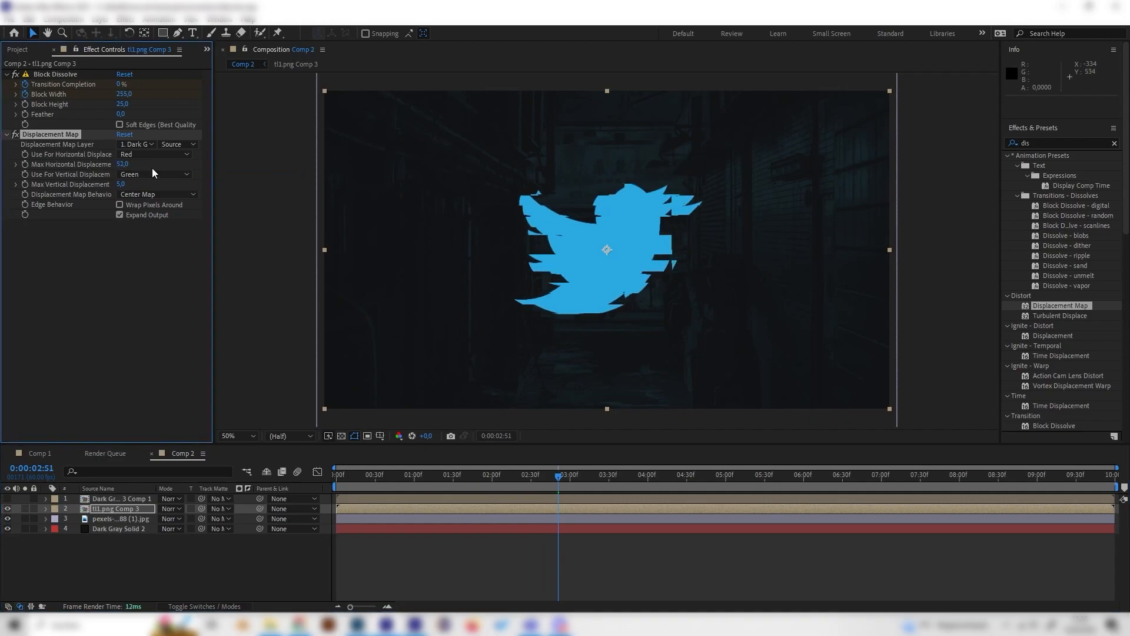
Step: Set the logo's Max Horizontal Displacement to 80 at 0:00:00:00 and add its first keyframe there
drag(580, 474, 337, 475)
click(46, 508)
scroll(146, 529, down, 1)
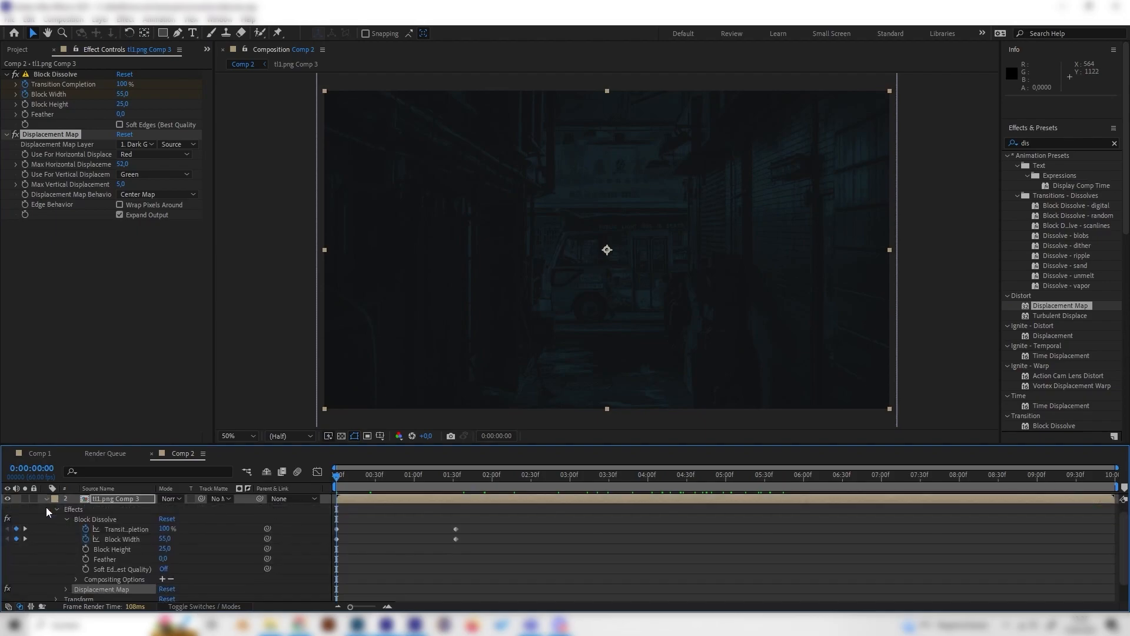
click(66, 589)
scroll(75, 588, down, 3)
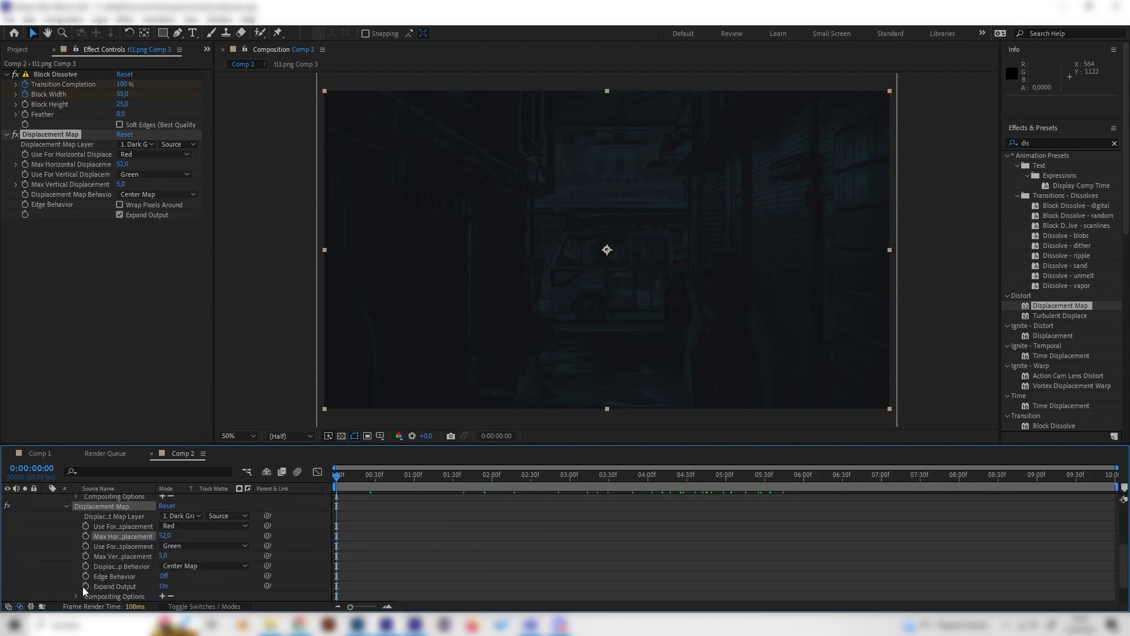
scroll(315, 548, up, 3)
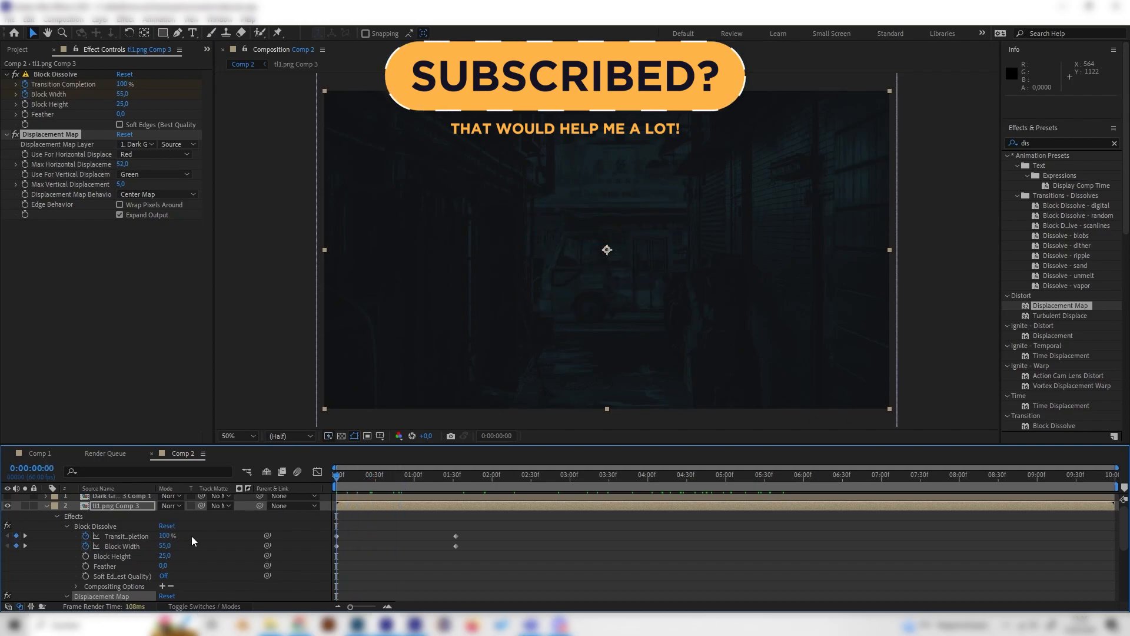
scroll(177, 548, down, 3)
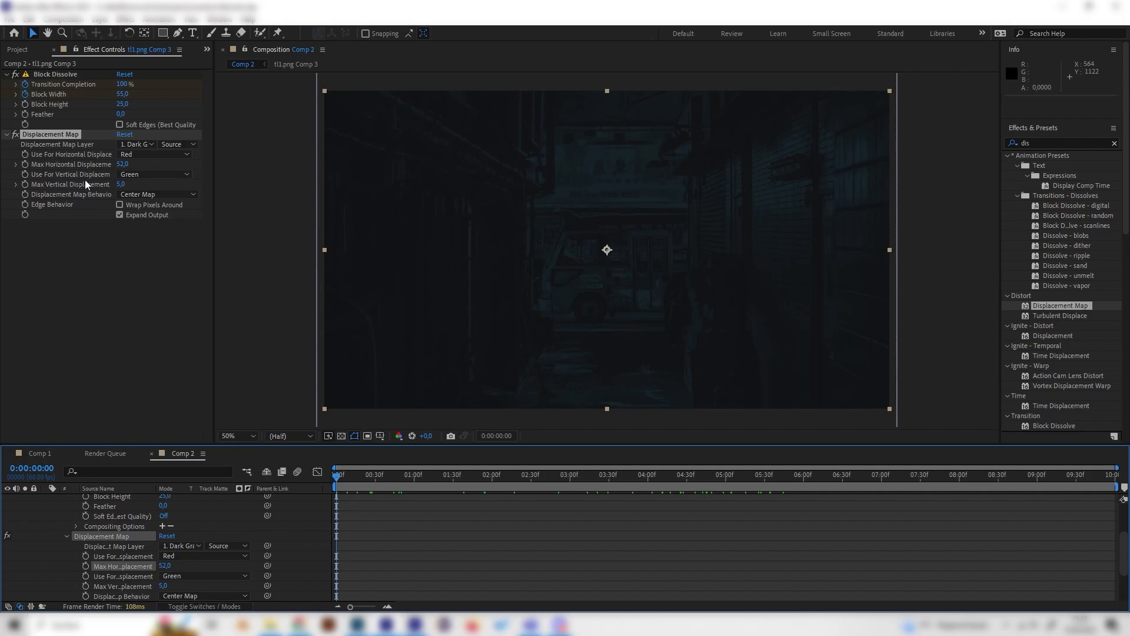
click(164, 566)
text(80)
key(Return)
click(86, 566)
Step: Keyframe Max Horizontal Displacement at 0 at 0:00:01:31
mouse_move(443, 476)
mouse_down()
mouse_move(465, 475)
mouse_move(455, 475)
mouse_up()
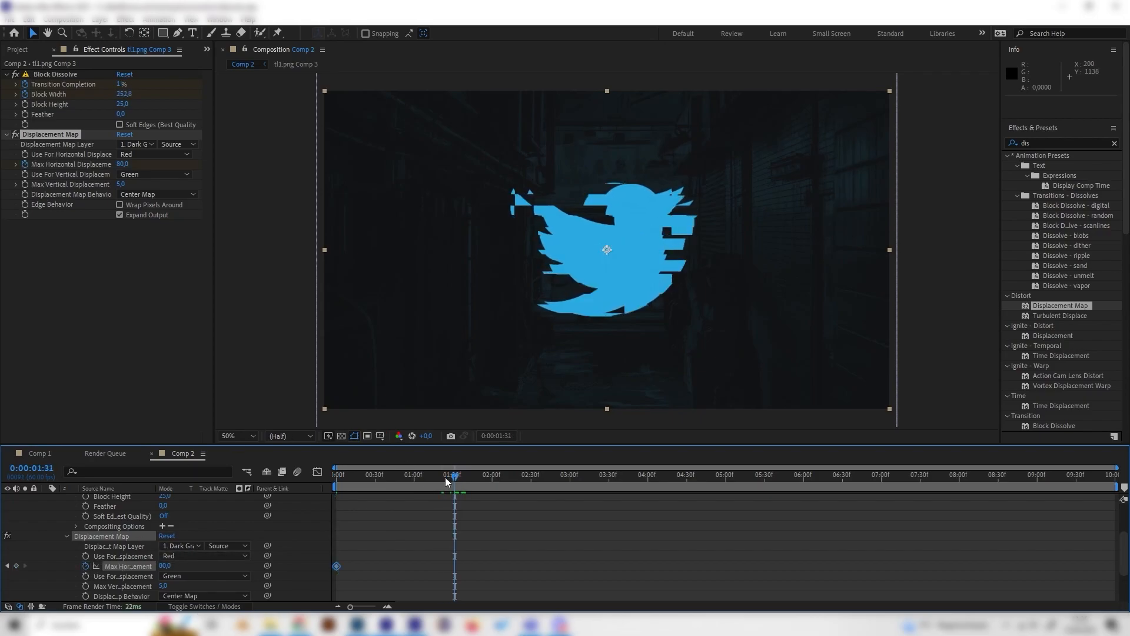
click(166, 565)
text(0)
key(Return)
Step: Play the logo animation from the start to check the displacement glitch
key(Home)
key(space)
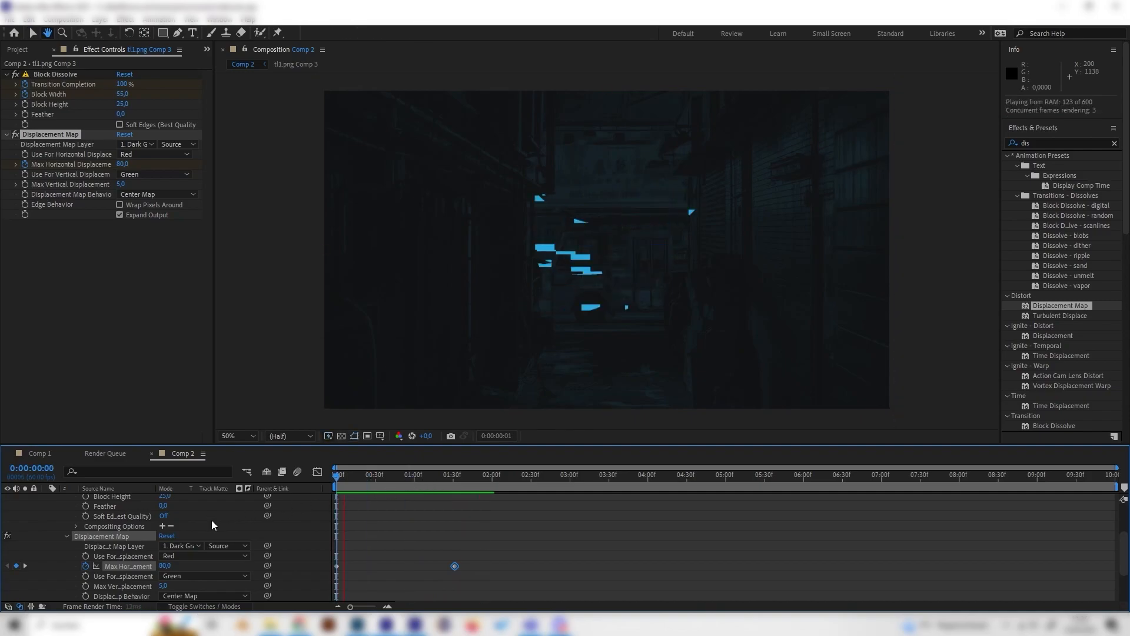
key(space)
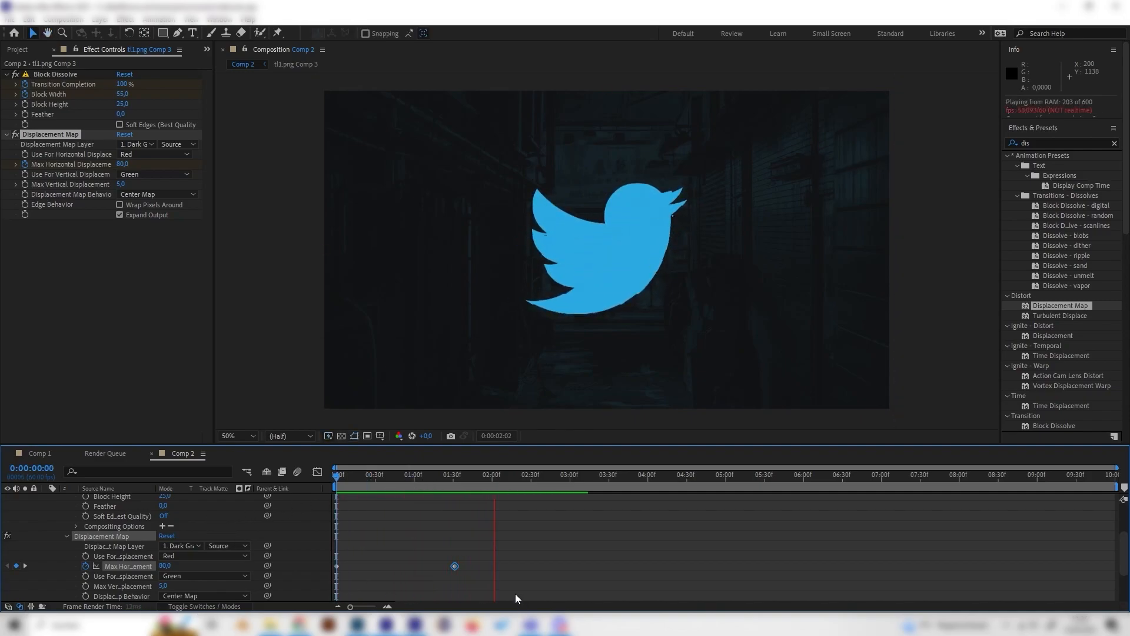
Step: Change the Max Horizontal Displacement keyframe at 0:00:01:31 to 10
click(454, 474)
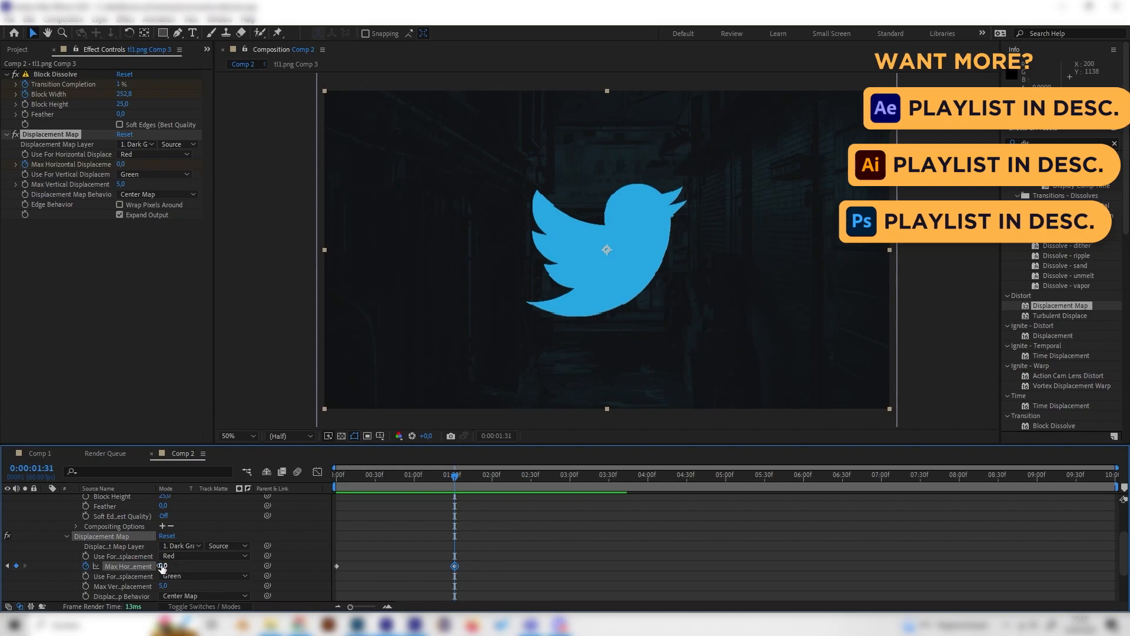
click(164, 565)
text(10)
key(Return)
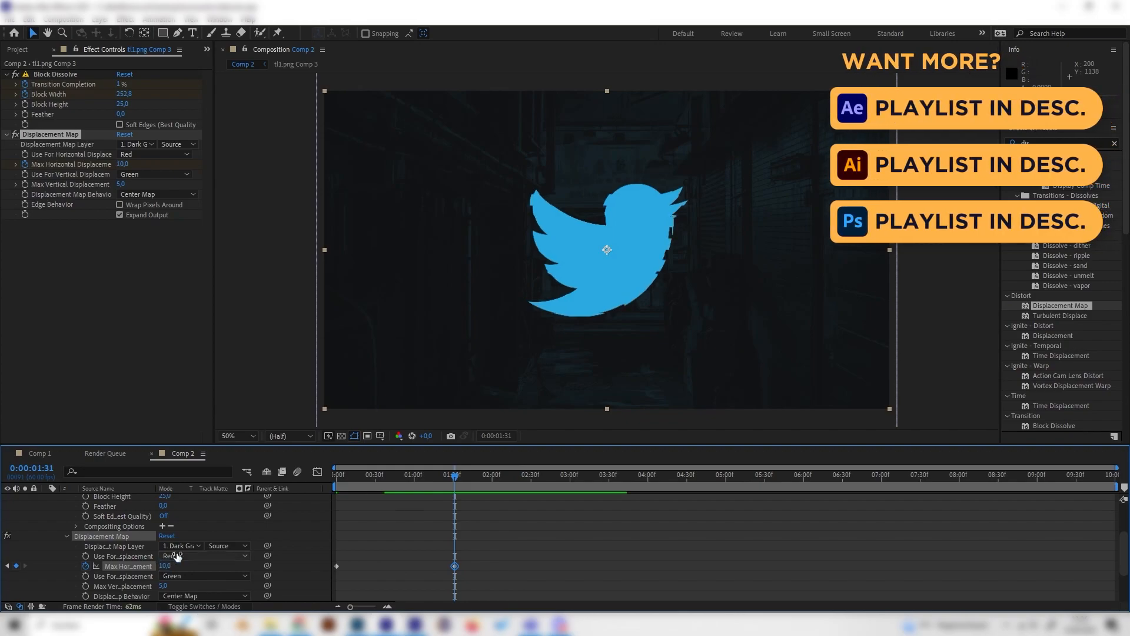
Step: Set the logo's Max Horizontal Displacement keyframe at 0:00:01:31 to 0 and collapse the layer's properties
key(space)
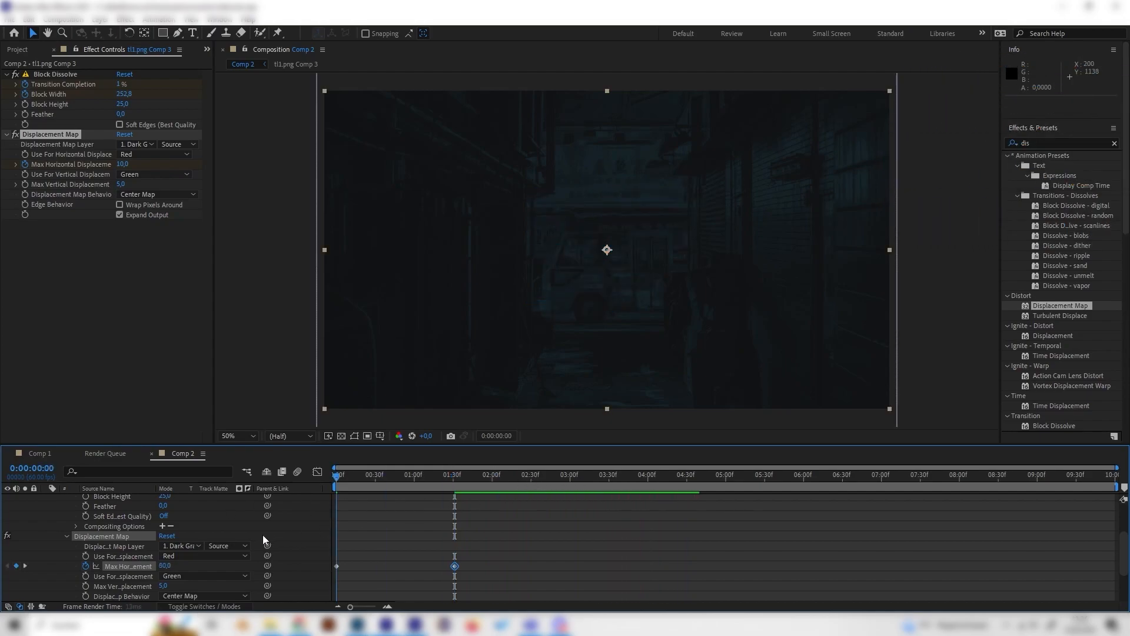
click(455, 474)
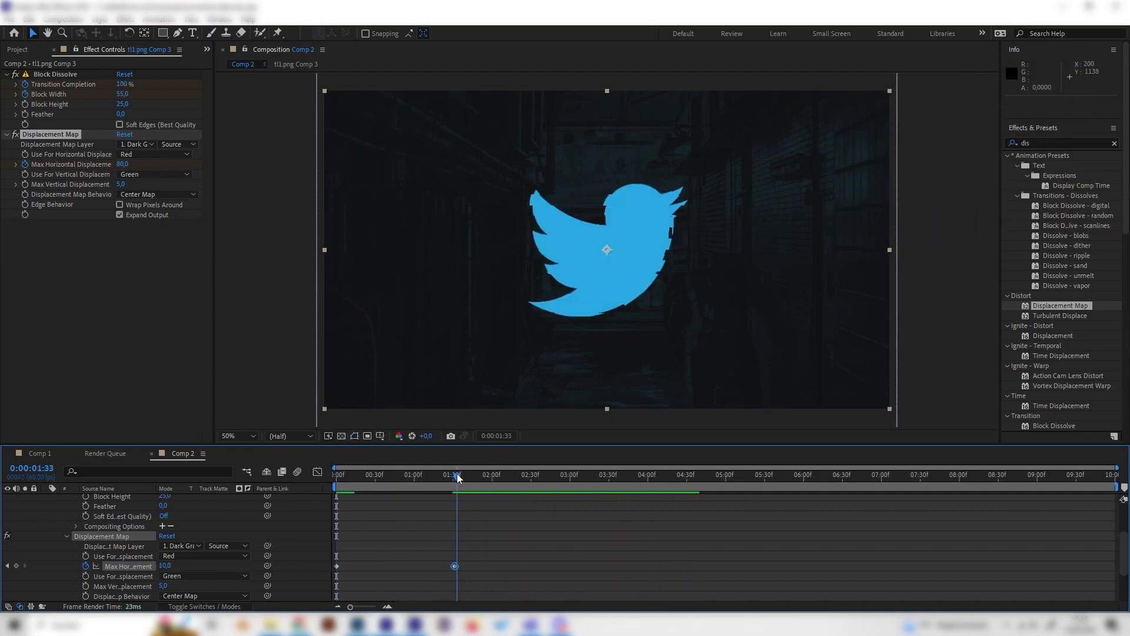
text(0)
key(Return)
scroll(97, 536, up, 5)
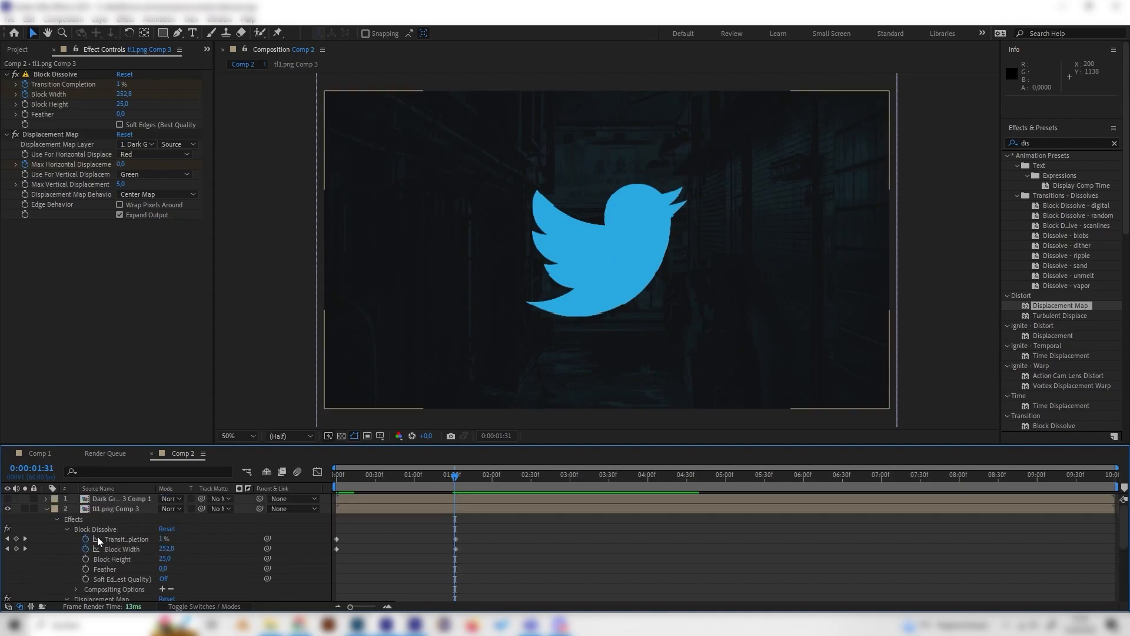
click(45, 510)
Step: Reveal the logo layer's Opacity property and set it to 60%
mouse_move(398, 476)
mouse_down()
mouse_move(396, 486)
mouse_move(383, 480)
mouse_up()
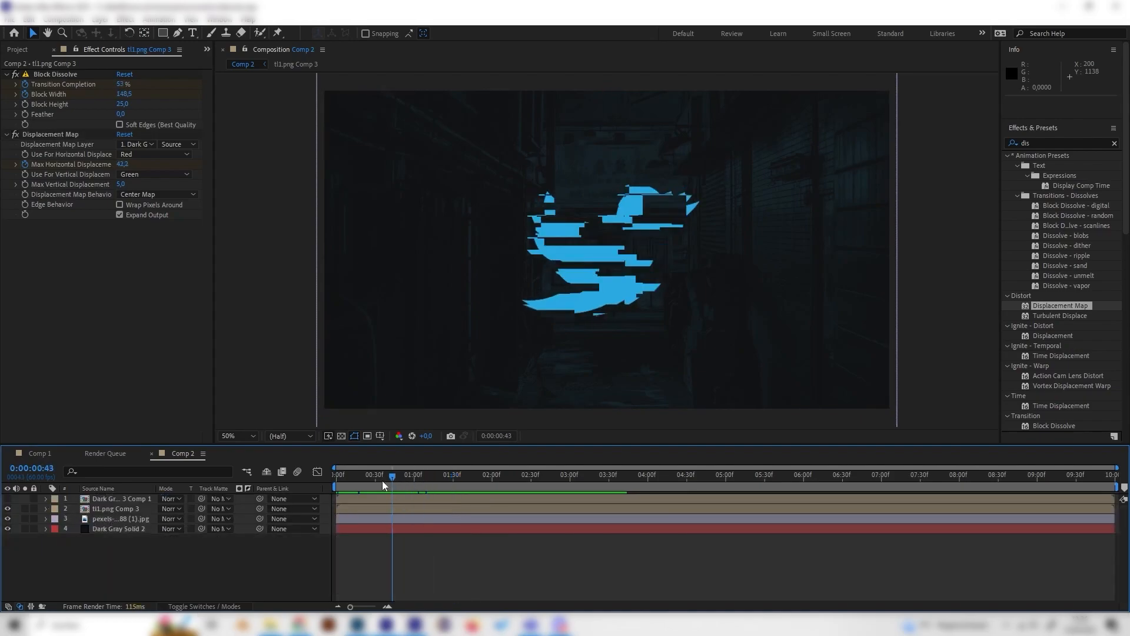
click(124, 501)
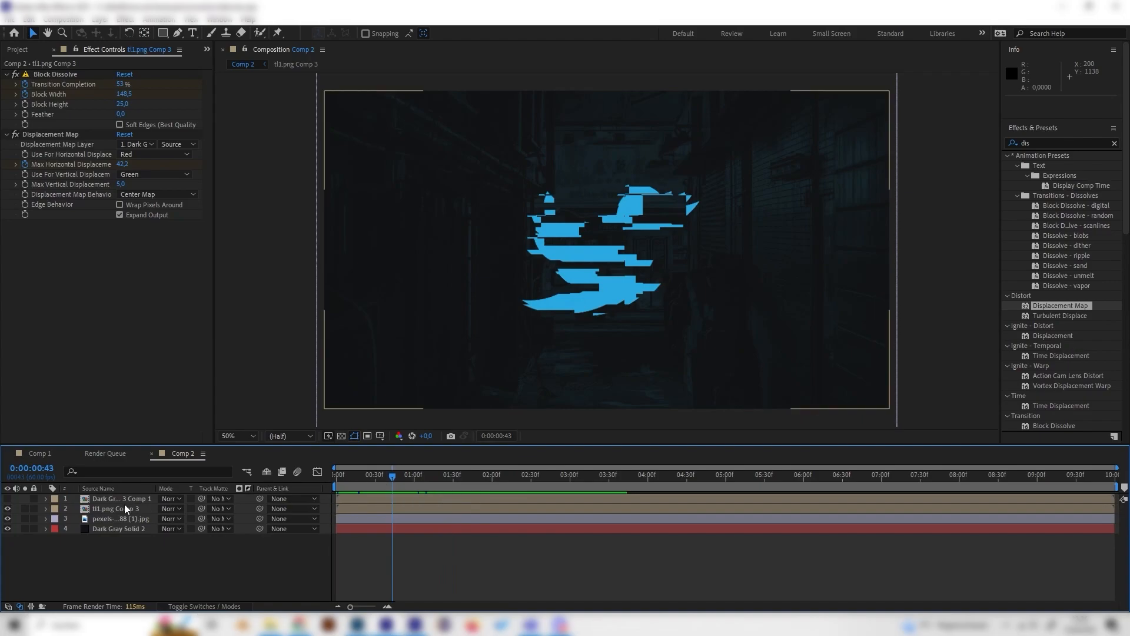
click(125, 508)
key(t)
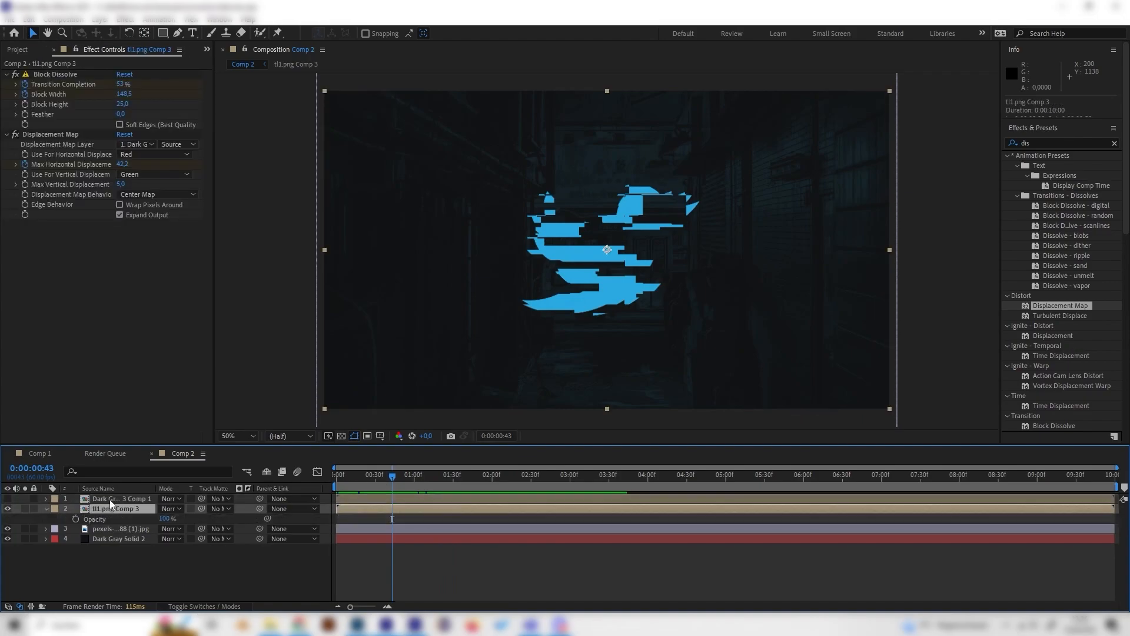
click(165, 519)
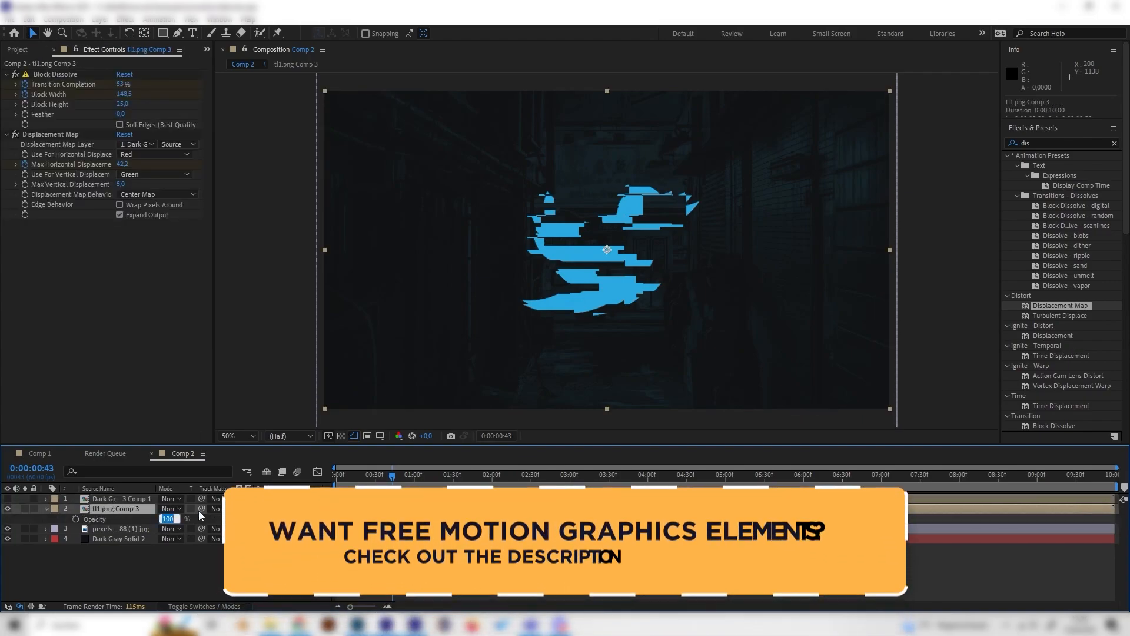
text(60)
key(Return)
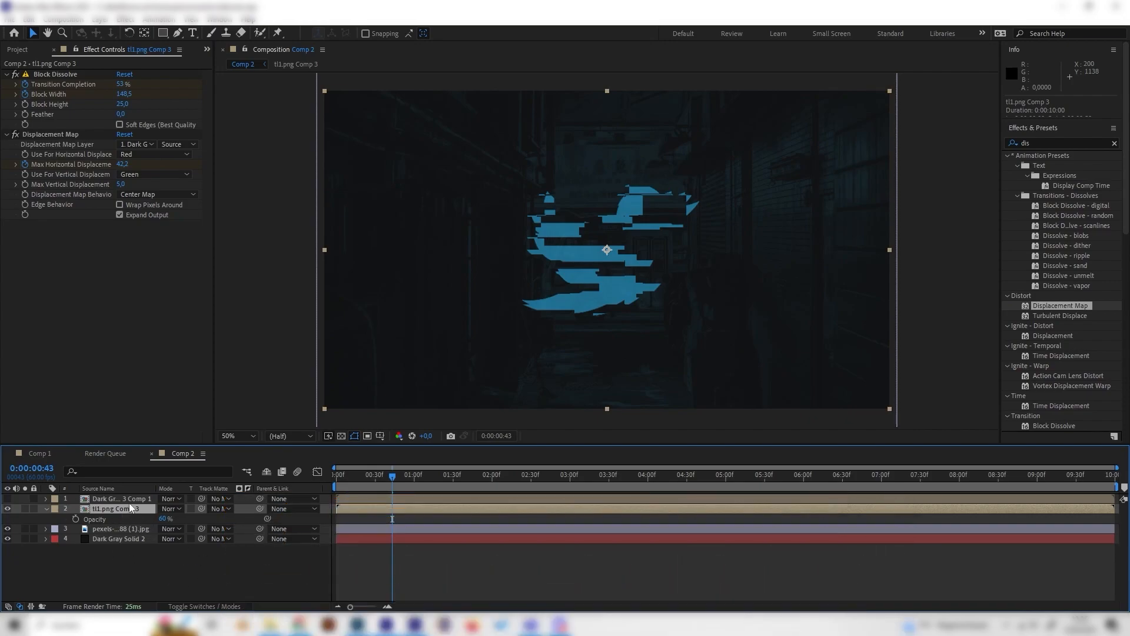
Step: Find the Stylize Glow effect and apply it to the logo layer
mouse_move(390, 472)
mouse_down()
mouse_move(418, 478)
mouse_move(393, 474)
mouse_up()
click(1048, 144)
text(glow)
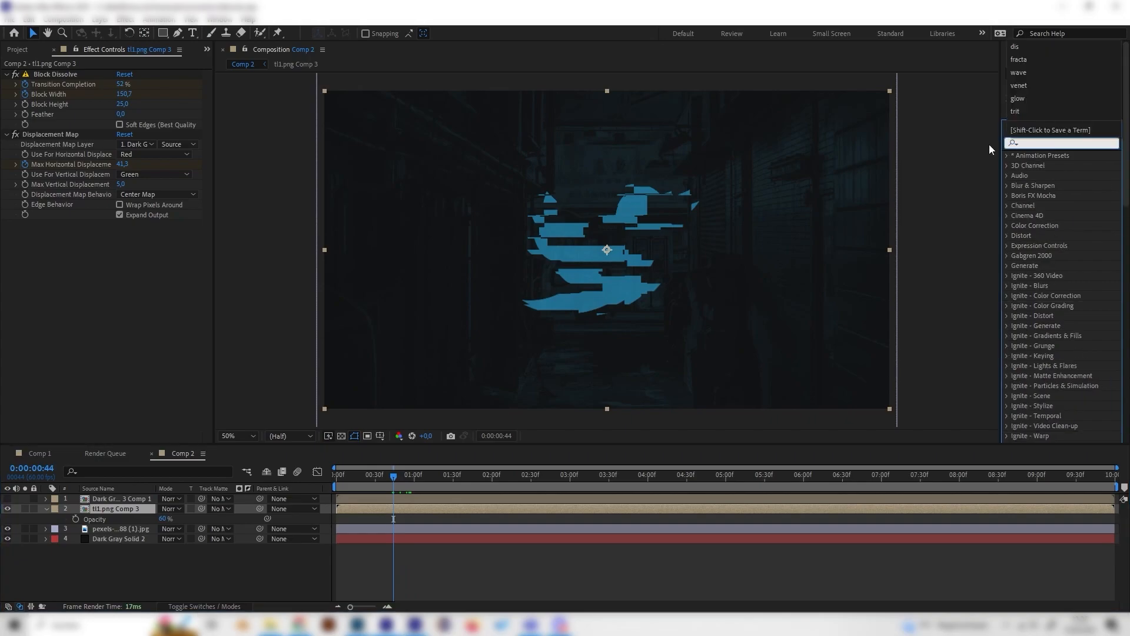
click(1049, 286)
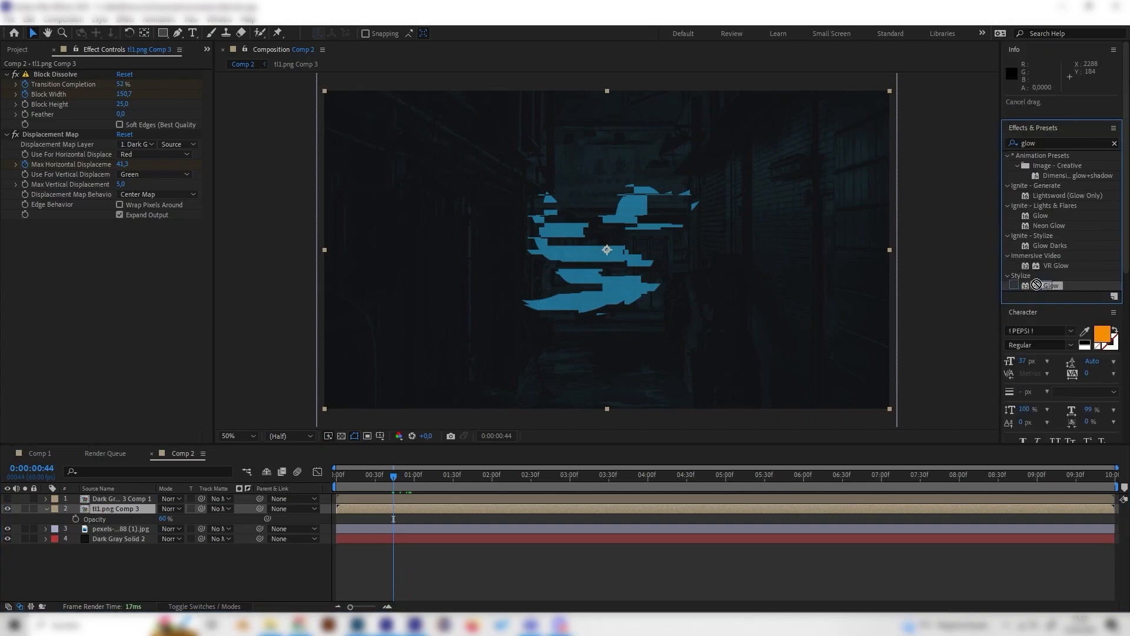
drag(1049, 286, 139, 510)
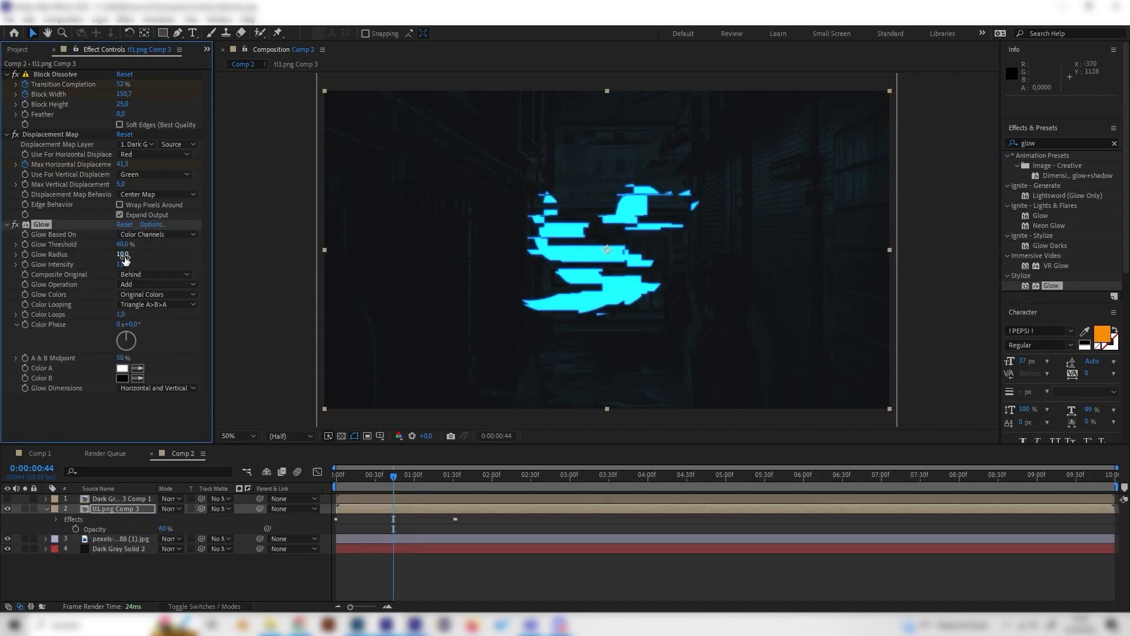
Step: Set the logo's Glow Radius to 300 and its Glow Intensity to 0.4
drag(120, 254, 235, 264)
click(125, 253)
text(300)
key(Return)
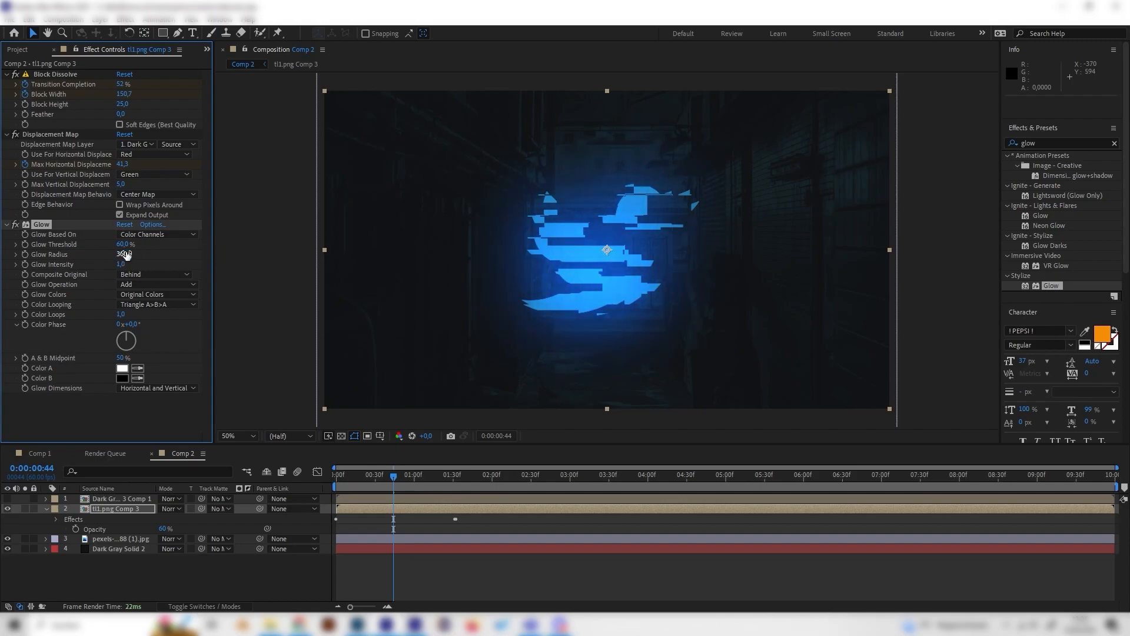
click(120, 265)
text(0,3)
key(Return)
click(124, 265)
text(0,4)
key(Return)
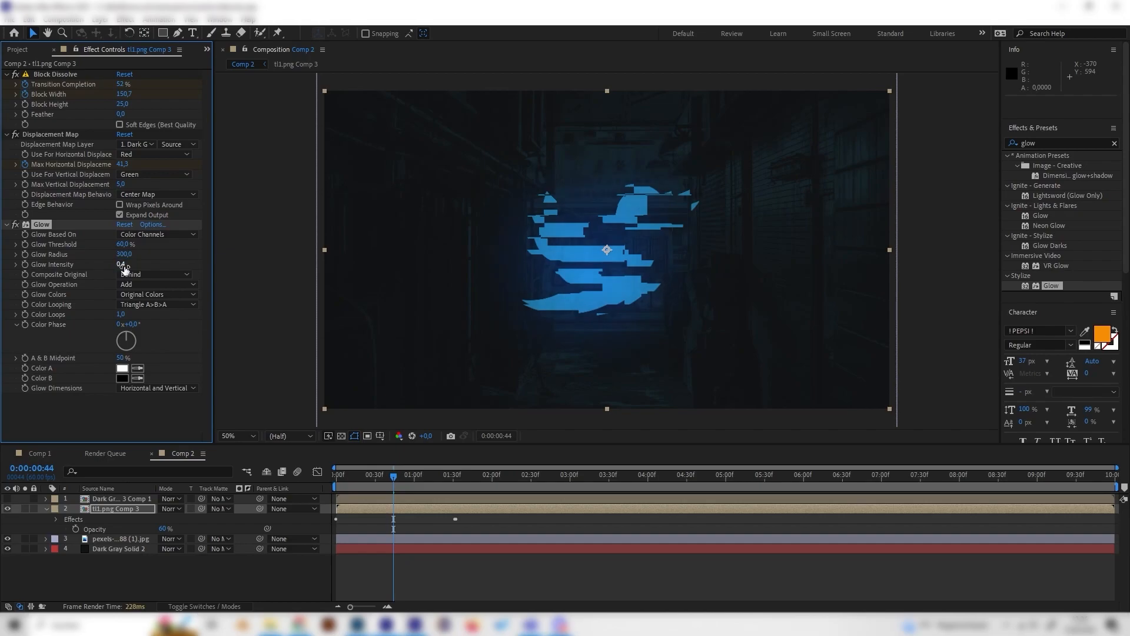
Step: Raise the logo layer's Opacity to 70% while viewing a partly revealed frame of the glitch
mouse_move(394, 479)
mouse_down()
mouse_move(413, 476)
mouse_move(402, 471)
mouse_up()
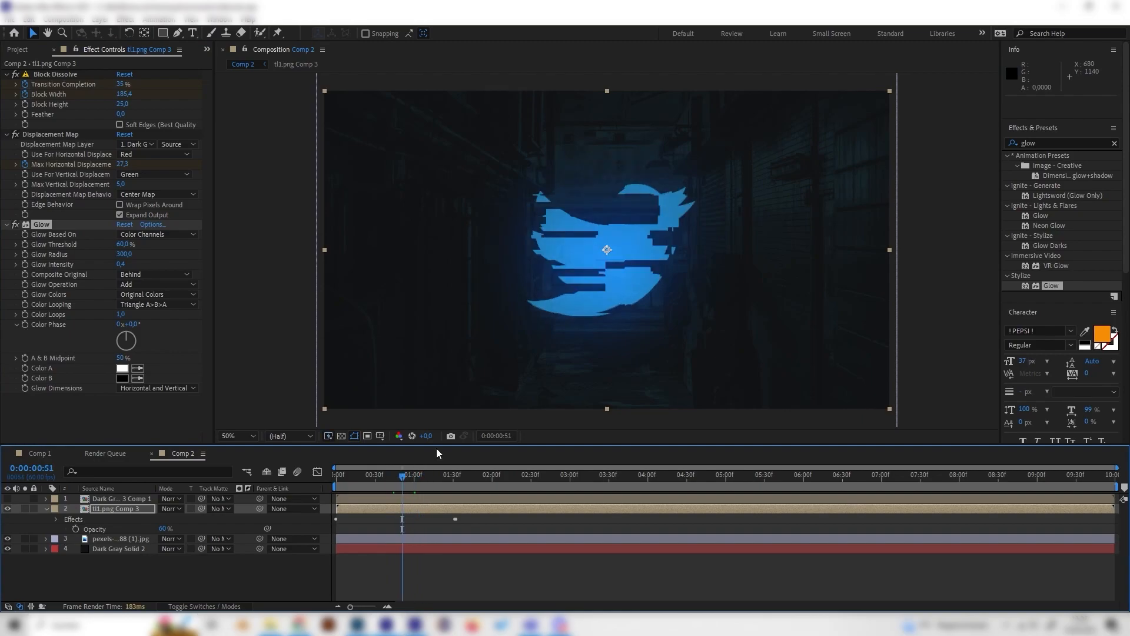
click(165, 528)
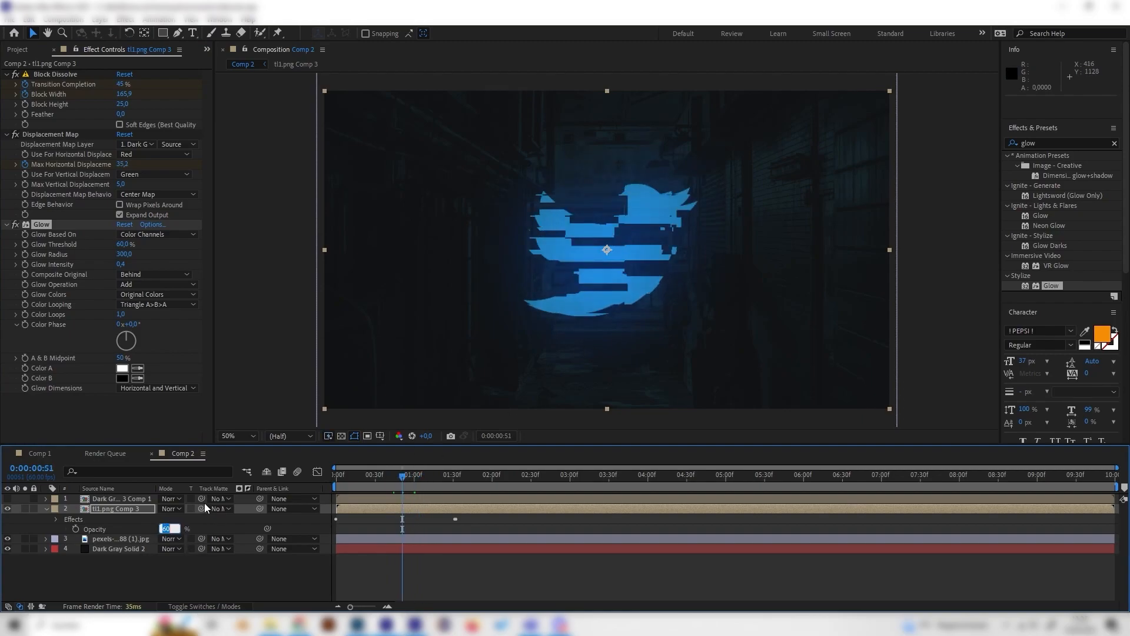
text(70)
key(Return)
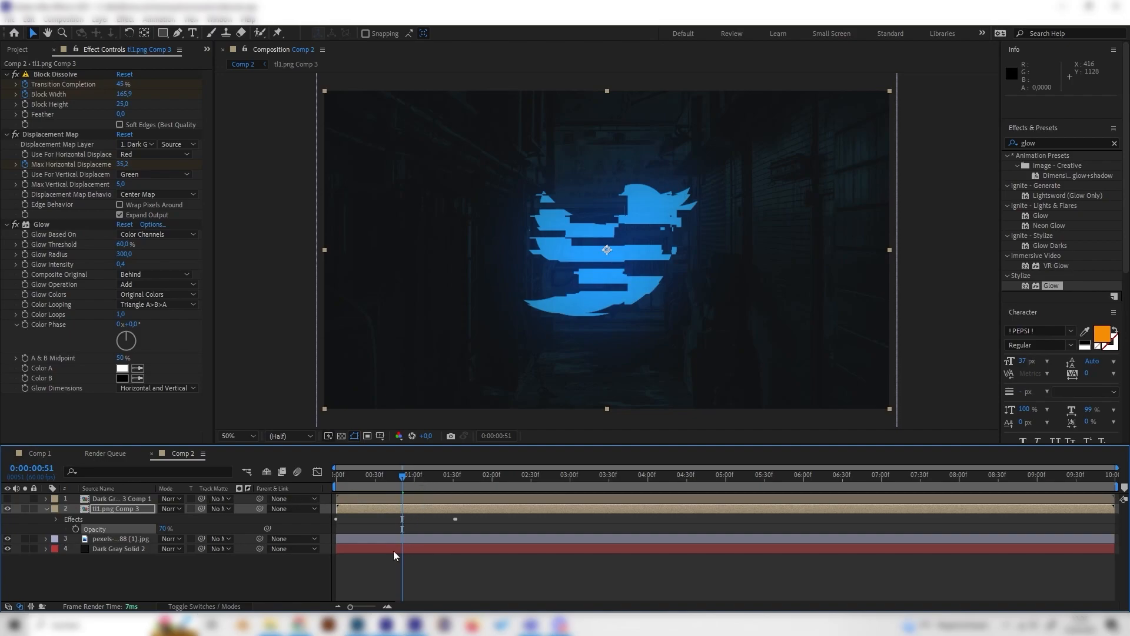
Step: Find the Venetian Blinds transition effect and apply it to the logo layer
click(1054, 143)
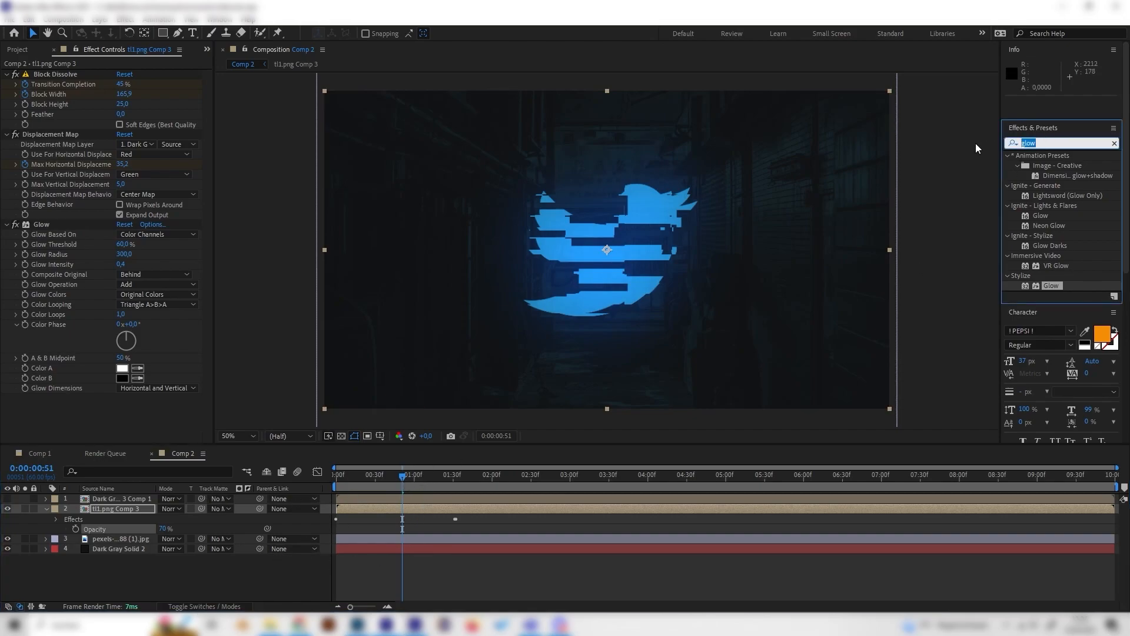
text(venet)
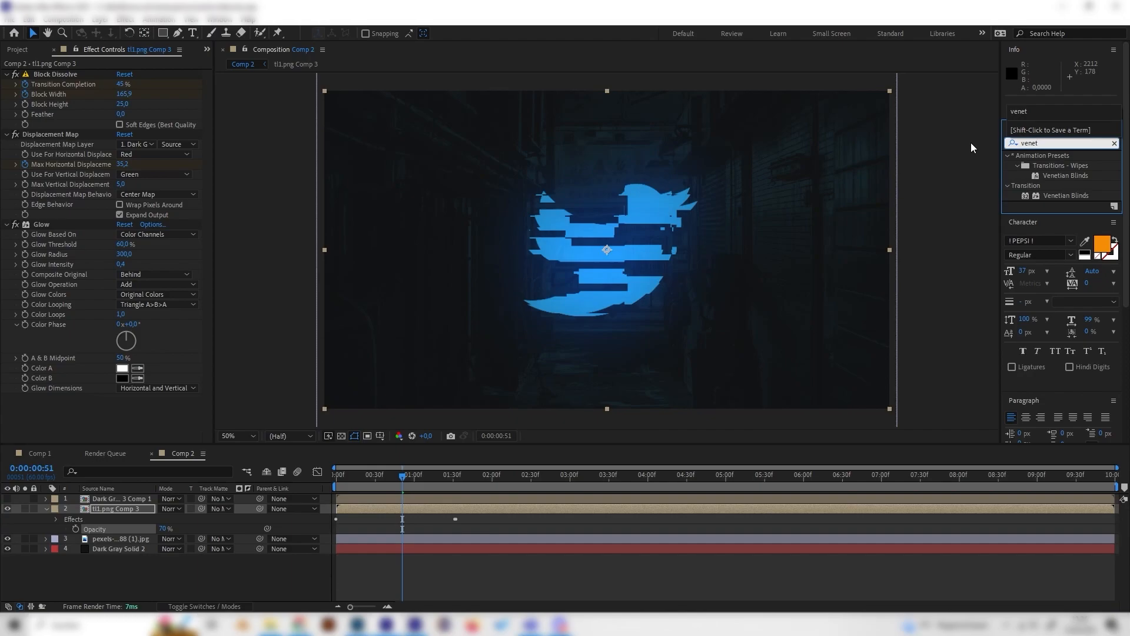
click(1073, 198)
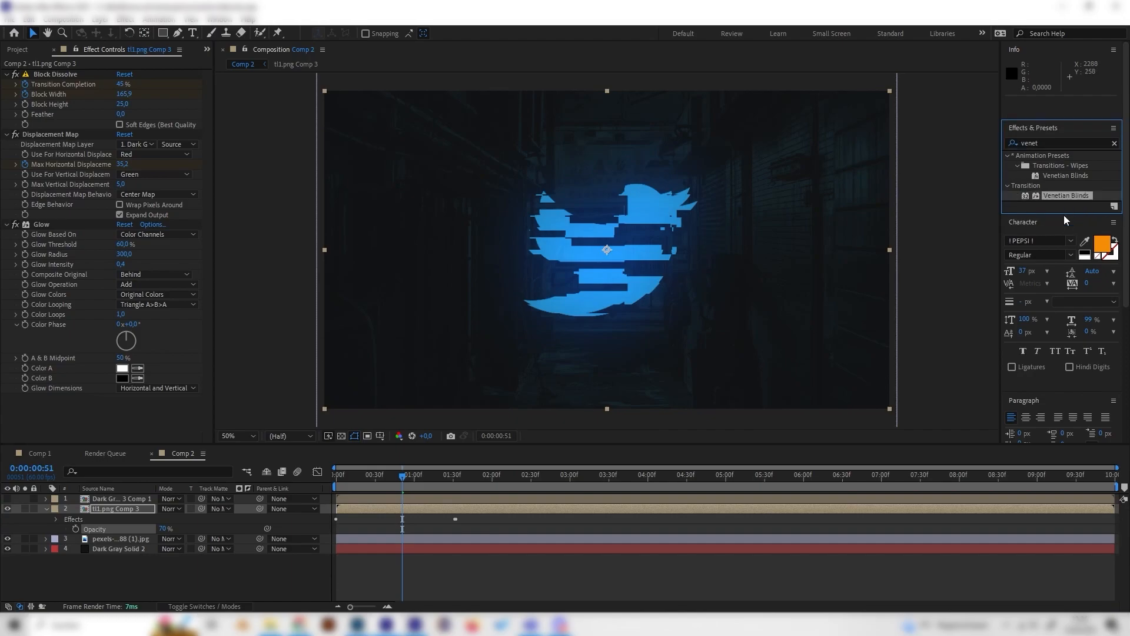
drag(1061, 196, 130, 509)
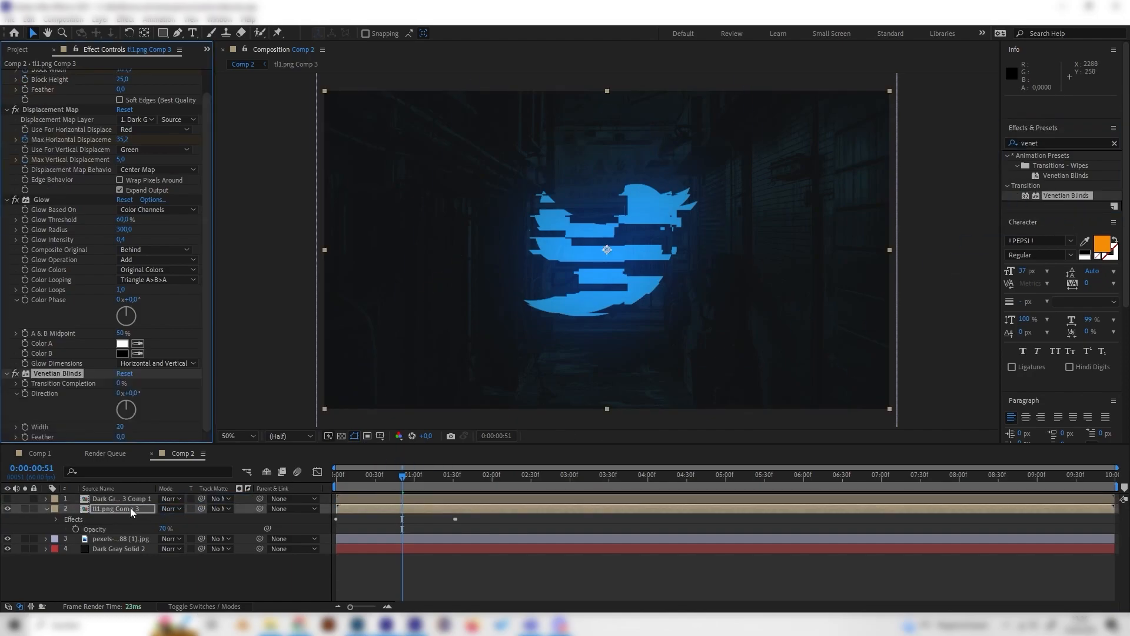
Step: Set the Venetian Blinds Transition Completion to 4% and its Width to 10
drag(117, 384, 119, 385)
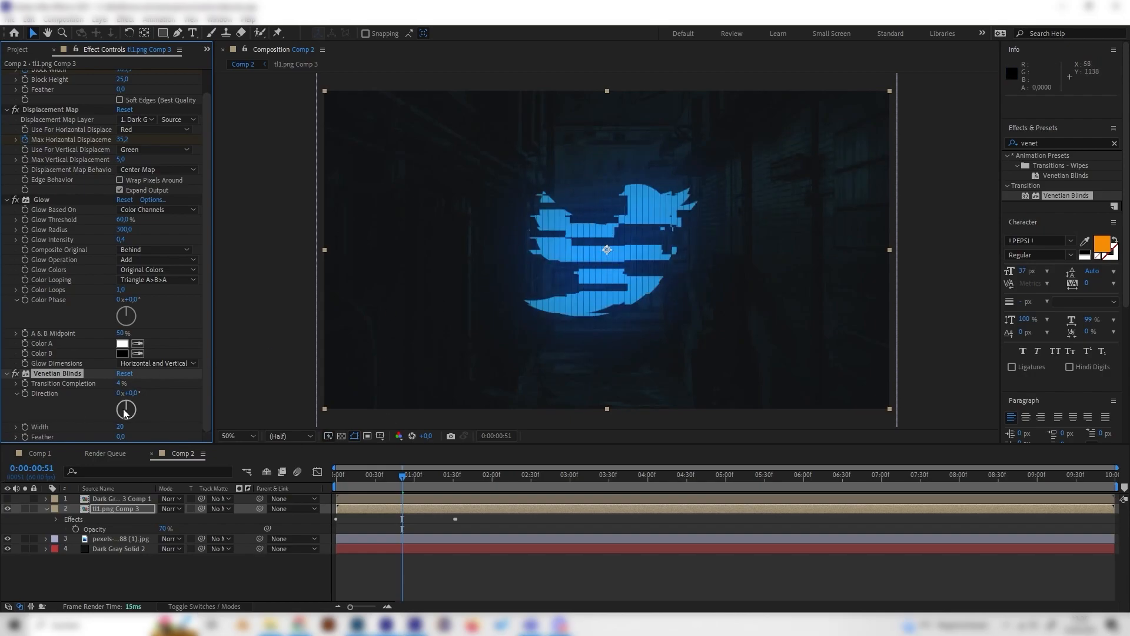
drag(125, 426, 62, 437)
click(120, 428)
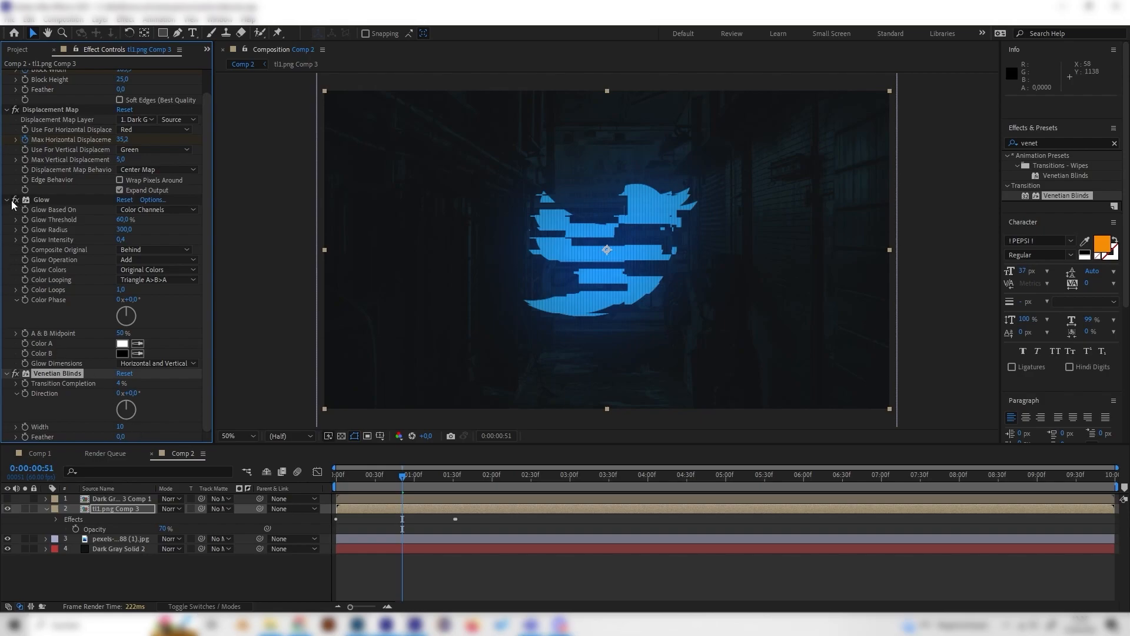
Step: Collapse the Glow and Venetian Blinds settings and move Glow below Venetian Blinds in the logo's effect order
click(10, 201)
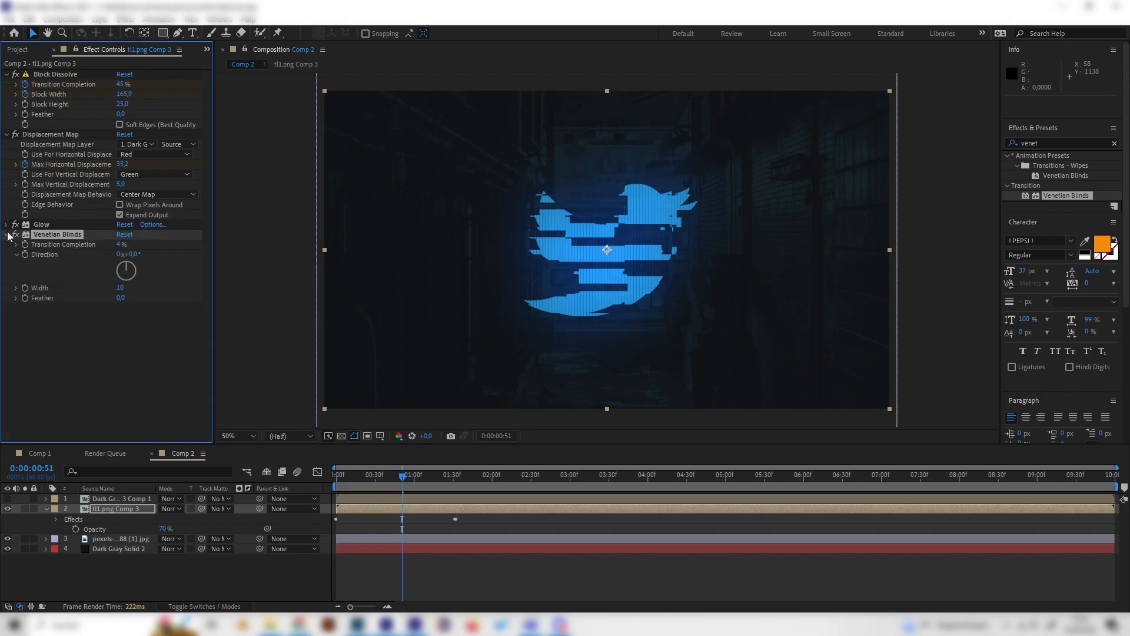
click(8, 236)
drag(40, 225, 50, 241)
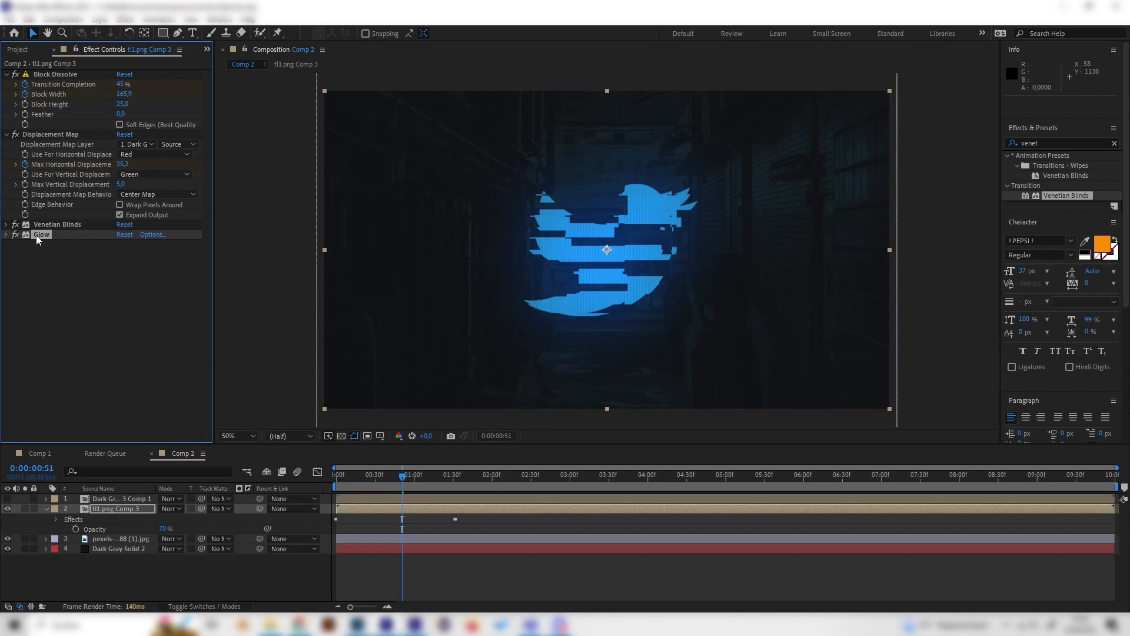
Step: Set the Venetian Blinds Direction to 45° so the stripes run diagonally
click(10, 226)
click(131, 244)
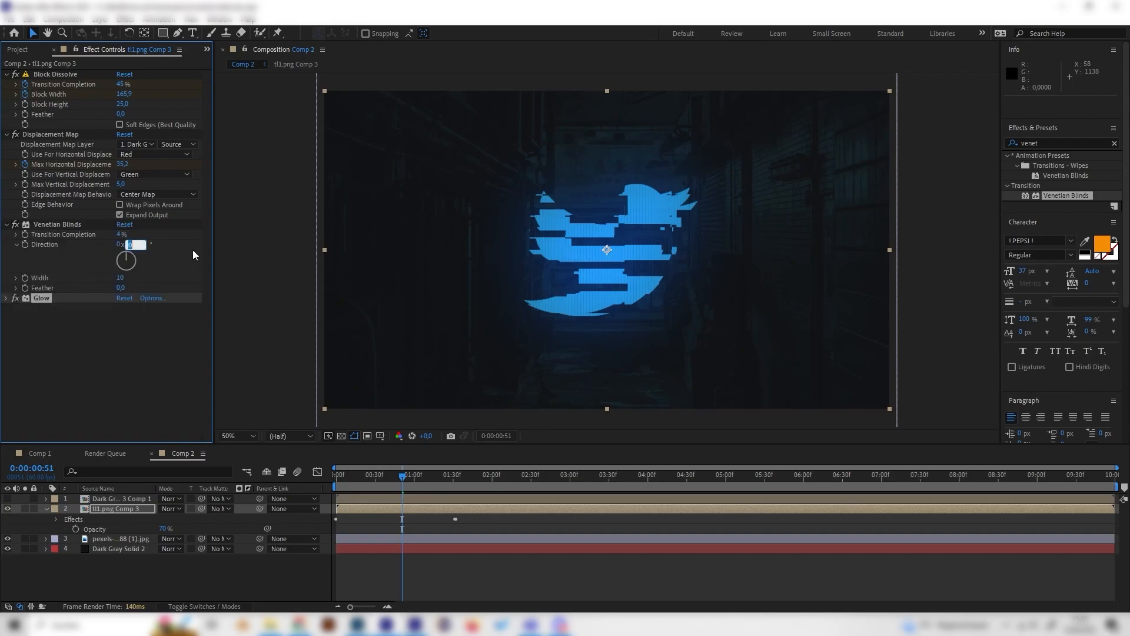
text(45)
key(Return)
Step: Try Venetian Blinds Transition Completion values of 5%, 11% and again 5%, judging the stripes at close range
key(period)
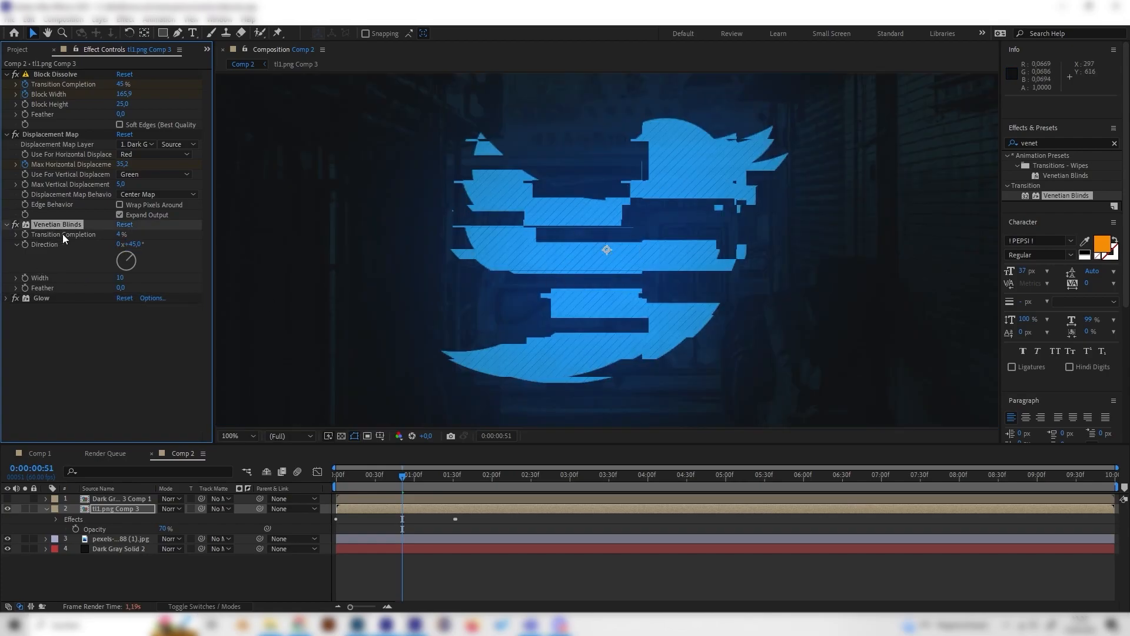
click(120, 233)
click(119, 349)
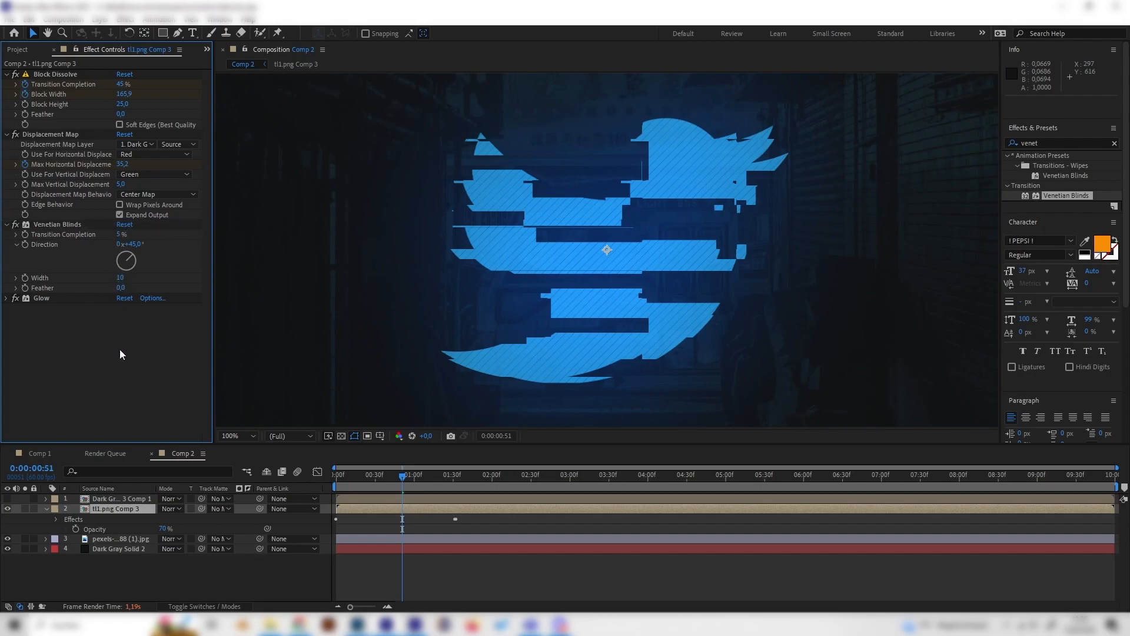
click(119, 234)
text(11)
click(125, 360)
click(121, 234)
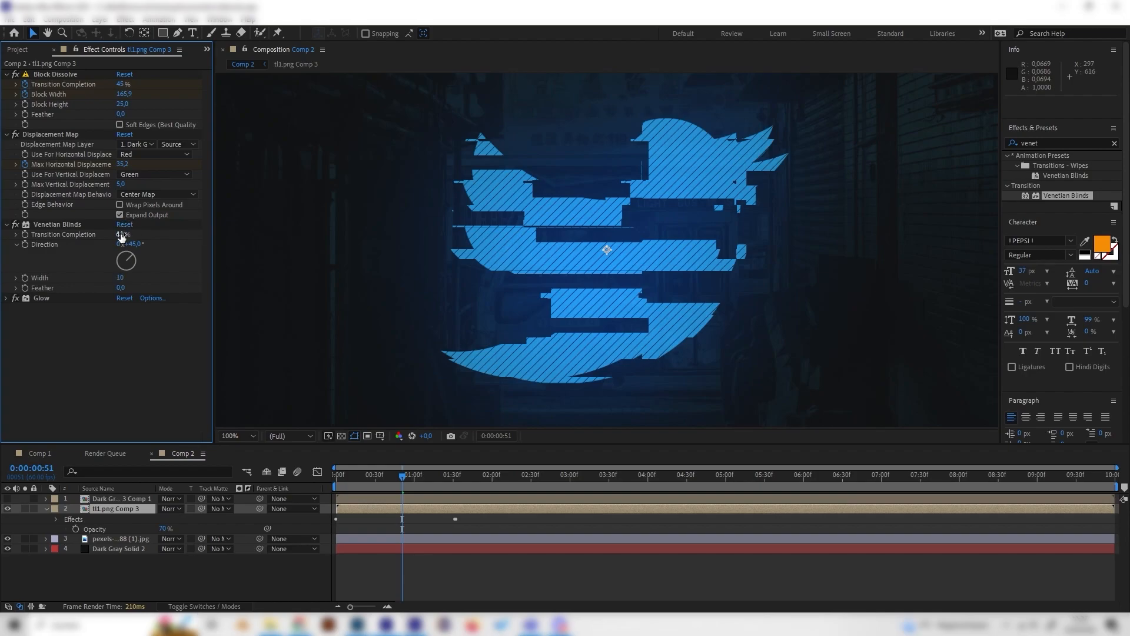
text(5)
click(165, 400)
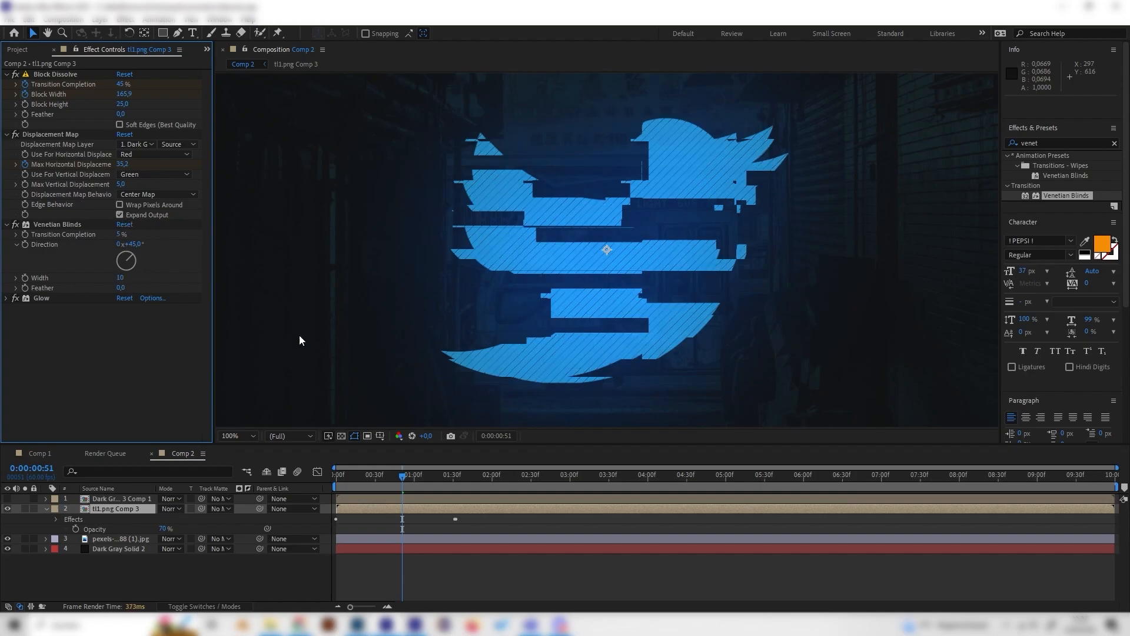
Step: Set the Venetian Blinds Transition Completion to 7%
scroll(507, 354, down, 2)
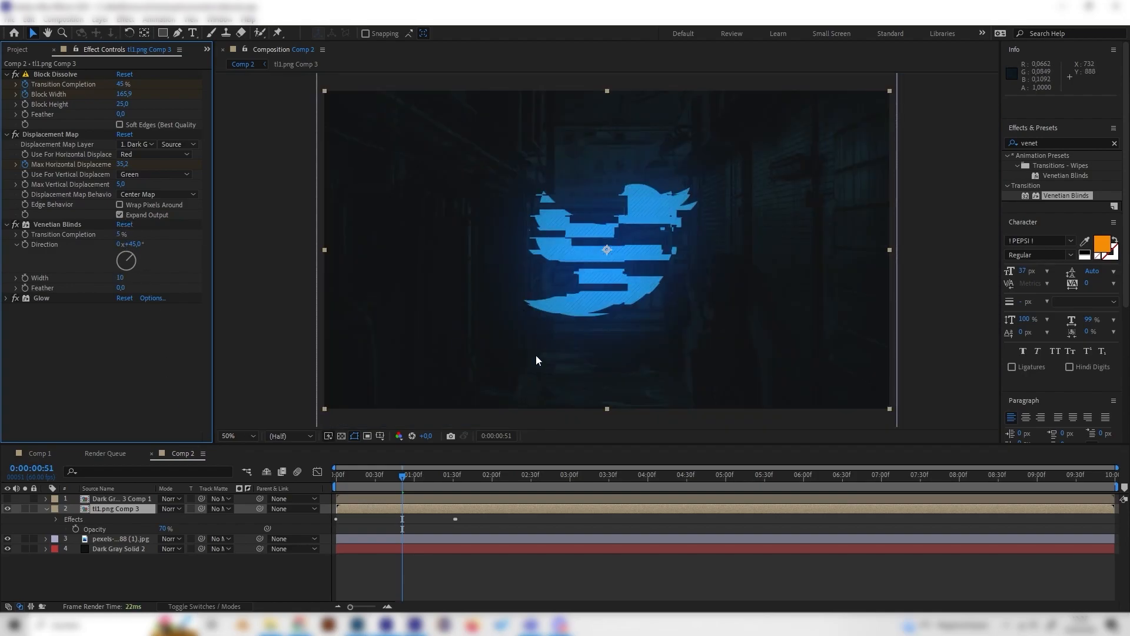
click(121, 234)
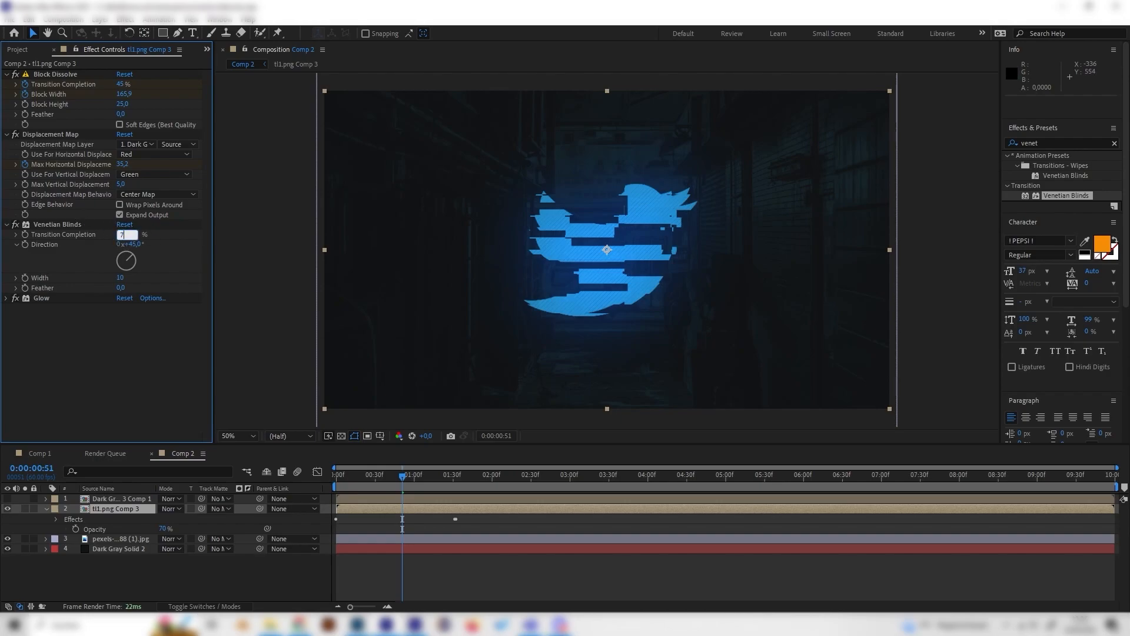
click(113, 241)
Step: Play the logo reveal from the start and scrub back through it to check the glowing striped glitch
key(space)
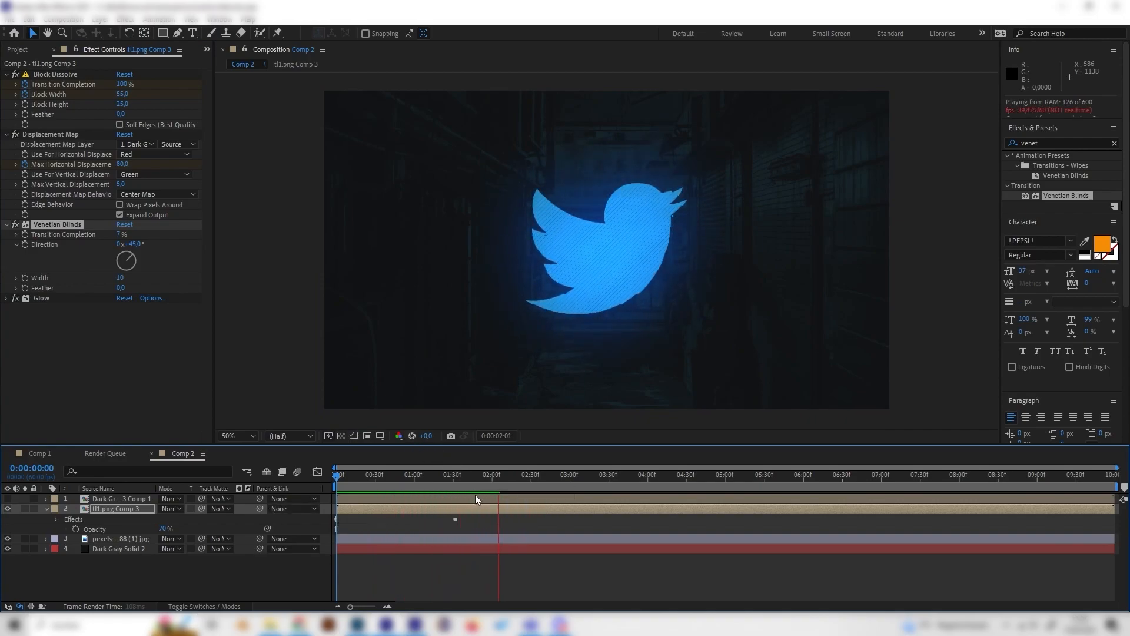
key(space)
drag(475, 482, 351, 488)
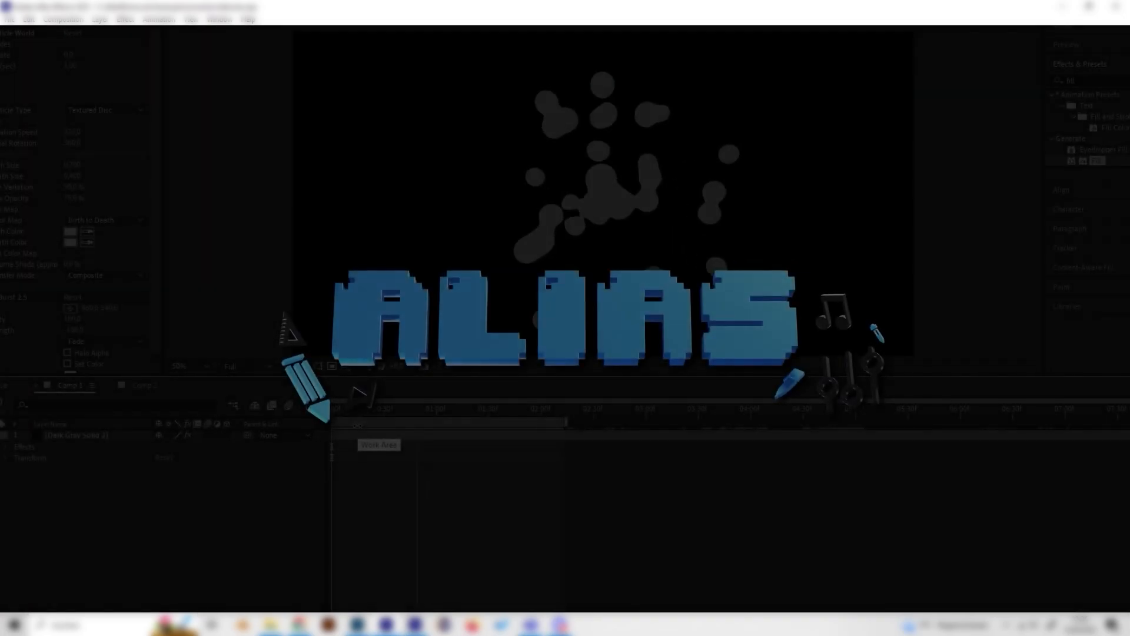